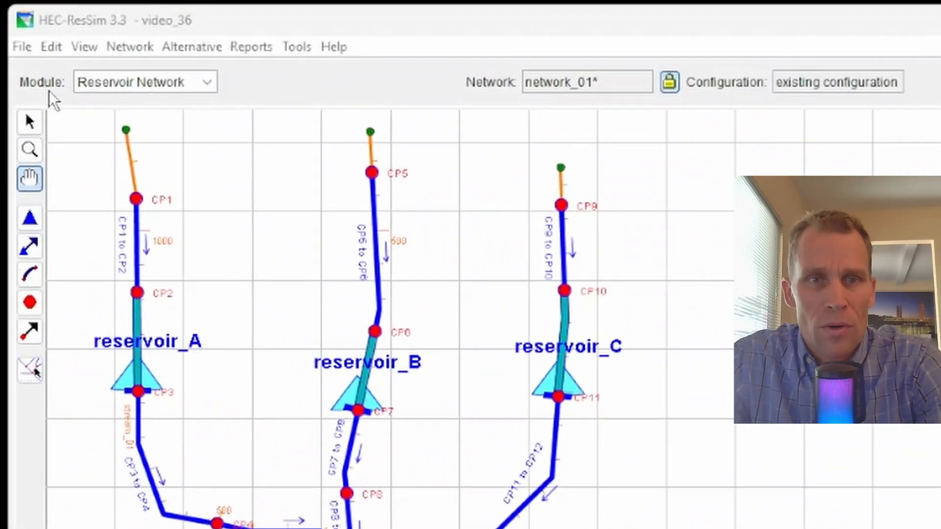
Open the reservoir properties of reservoir_A from the network map in the Reservoir Network module
left_click(206, 85)
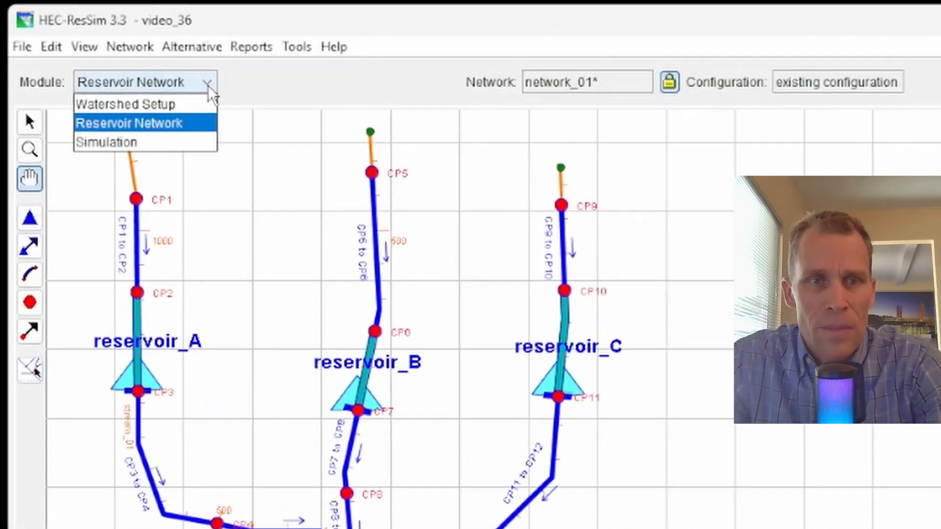
left_click(204, 123)
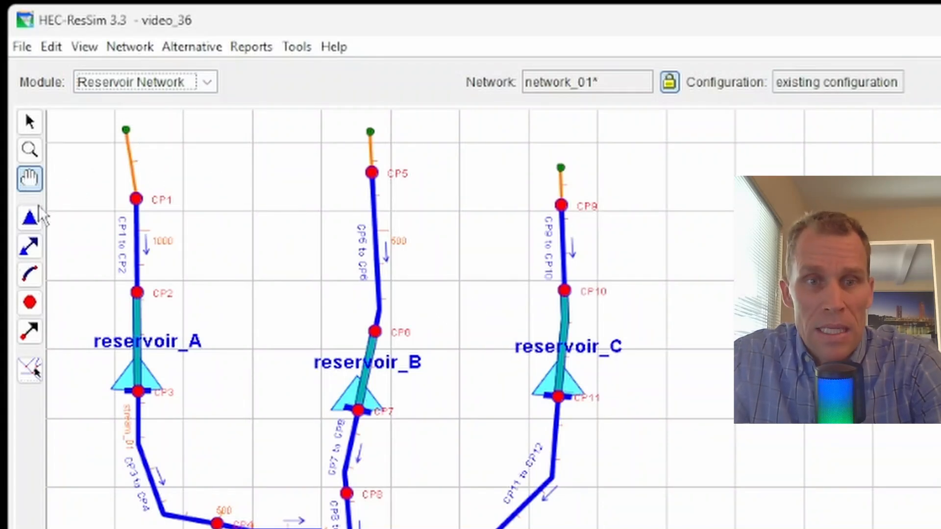
left_click(36, 123)
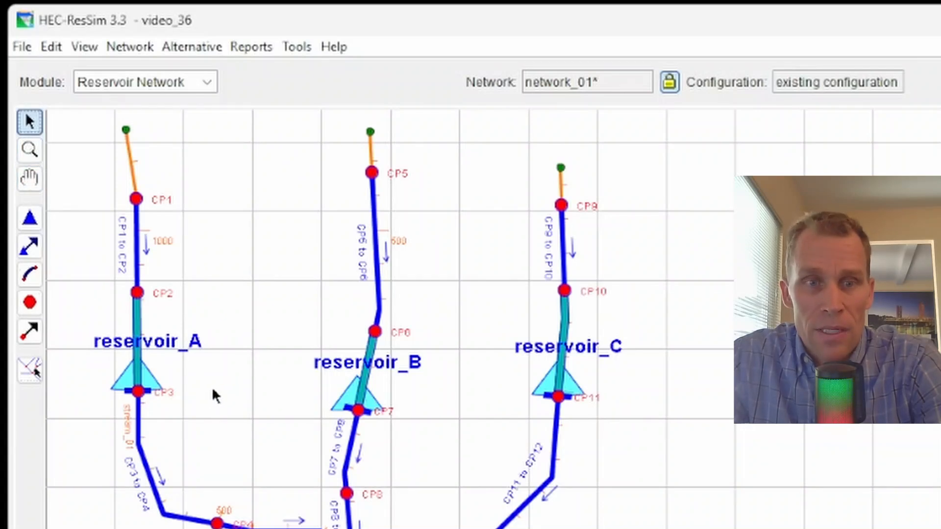
right_click(150, 377)
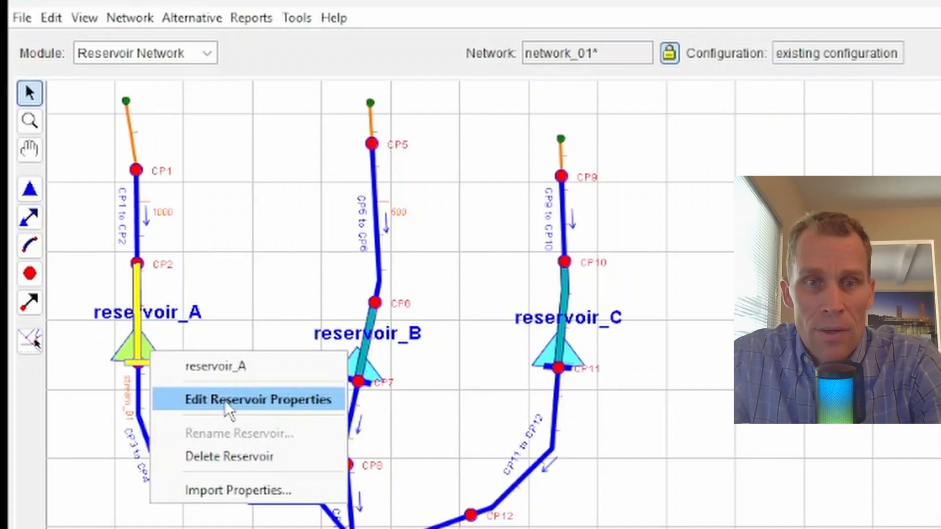
left_click(225, 401)
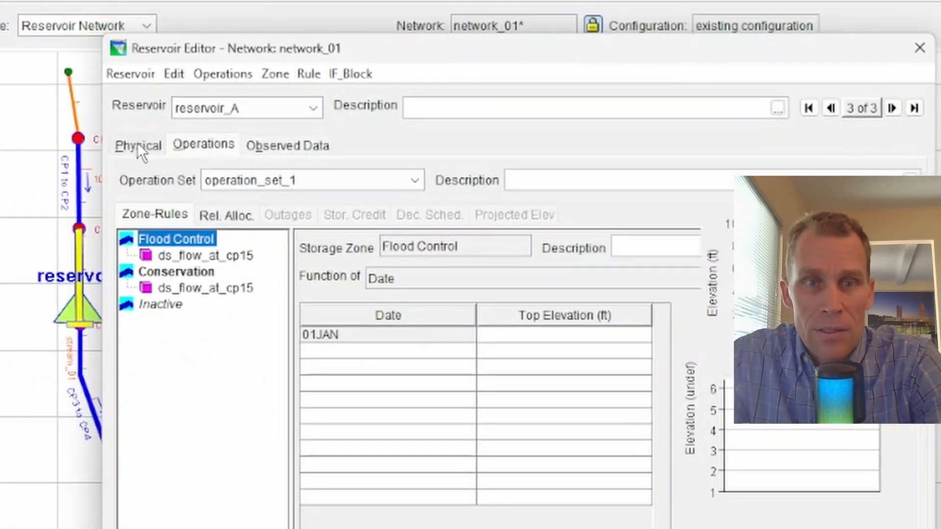
Review reservoir_A's pool elevation-storage-area table and the zones and rules of its operation set, closing the editor when done
left_click(174, 177)
left_click(155, 179)
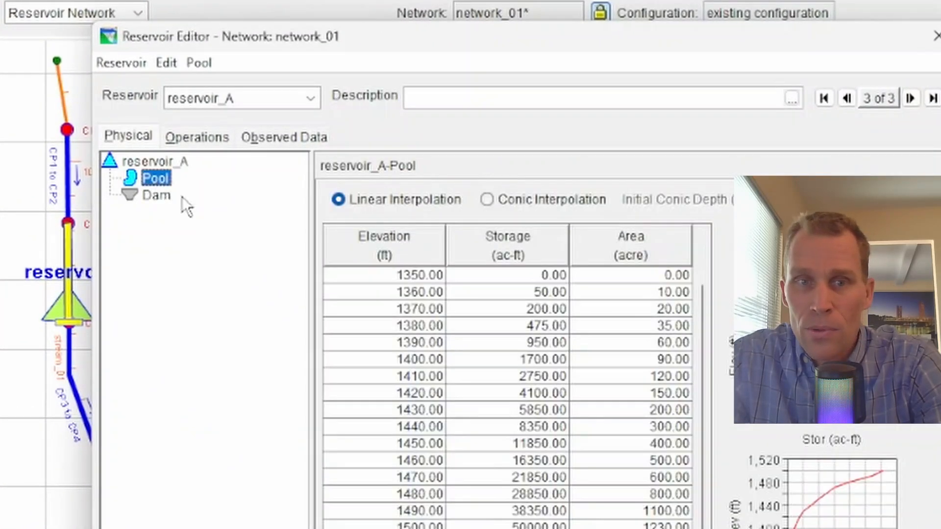
left_click(387, 485)
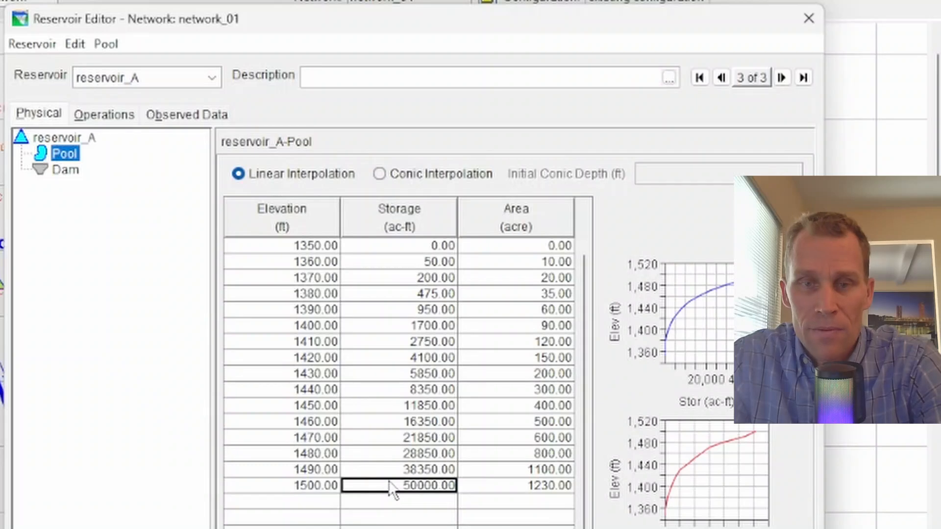
left_click(108, 116)
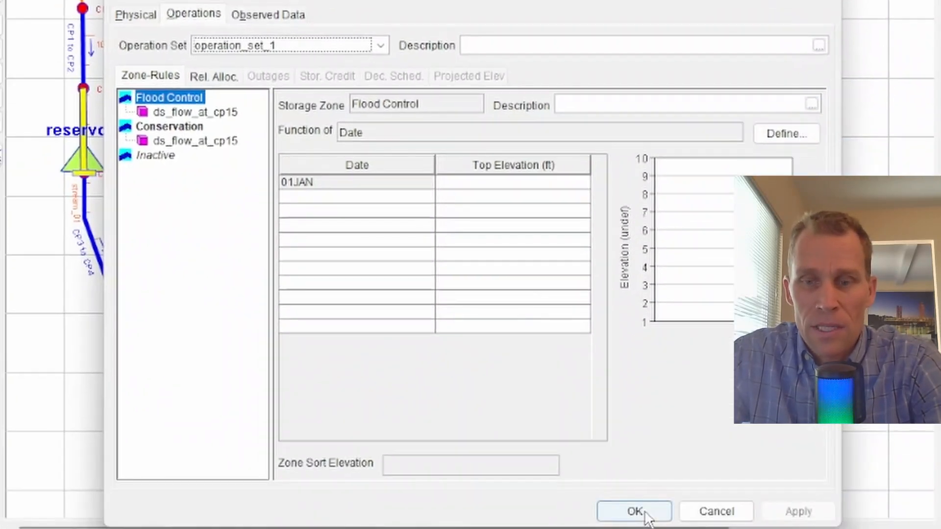
left_click(632, 510)
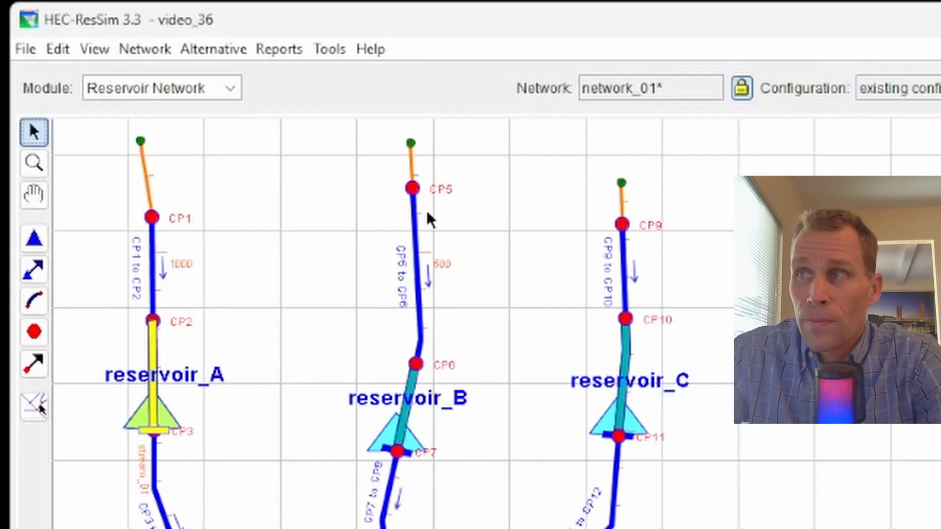
Create a new reservoir system named reservoir_system_1 for network_01
left_click(62, 53)
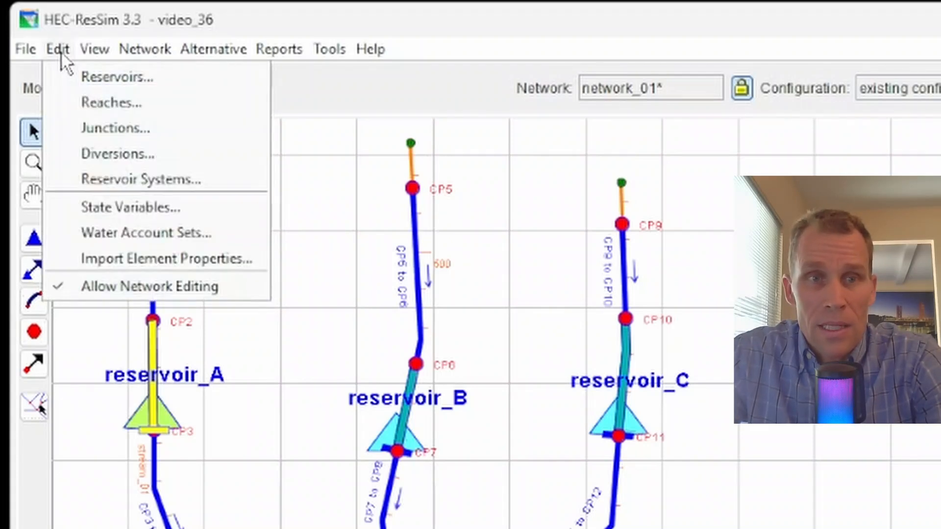
left_click(130, 186)
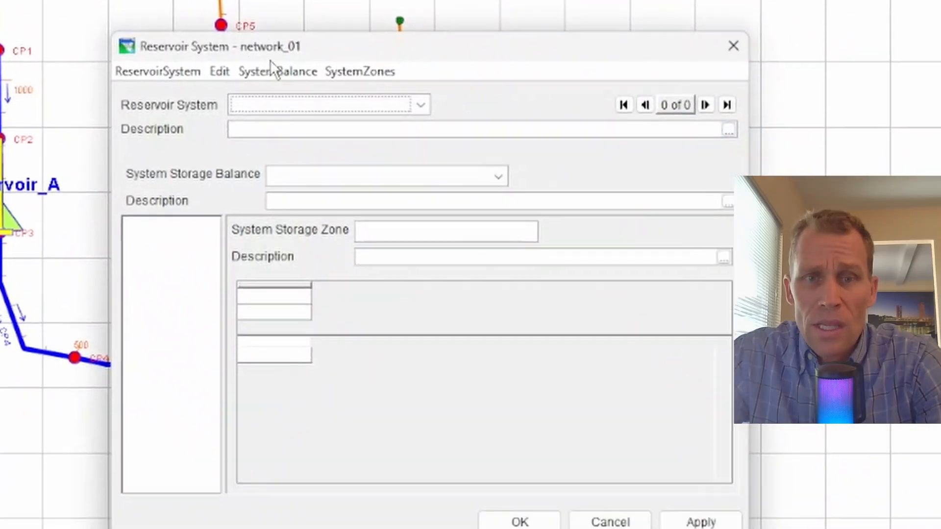
left_click_drag(269, 60, 411, 0)
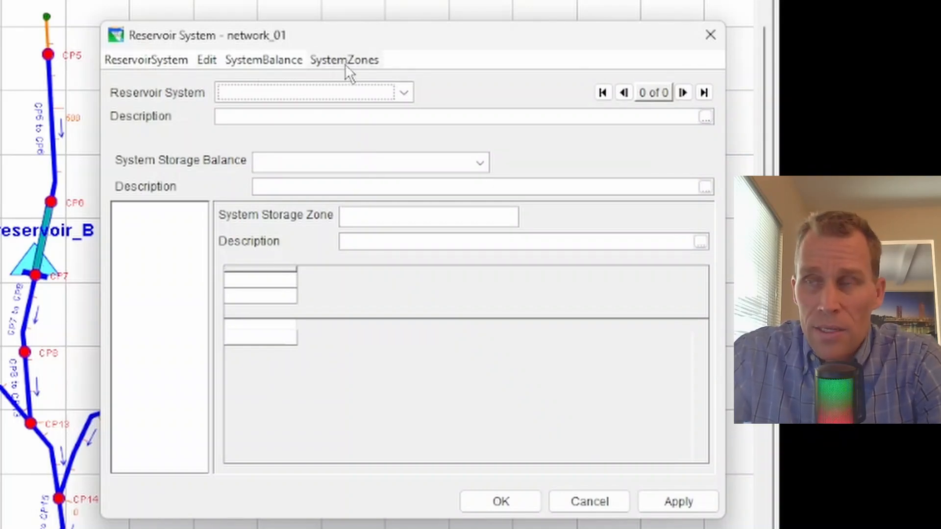
left_click(169, 60)
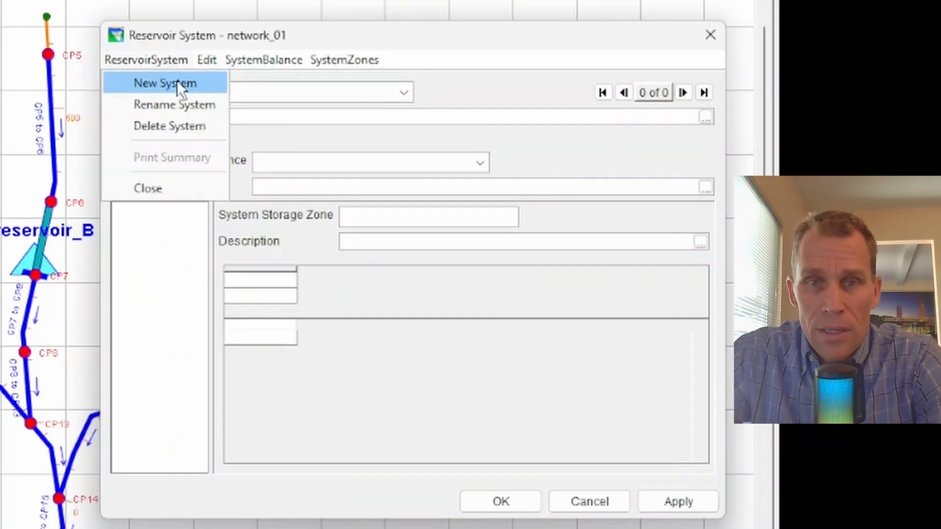
left_click(185, 81)
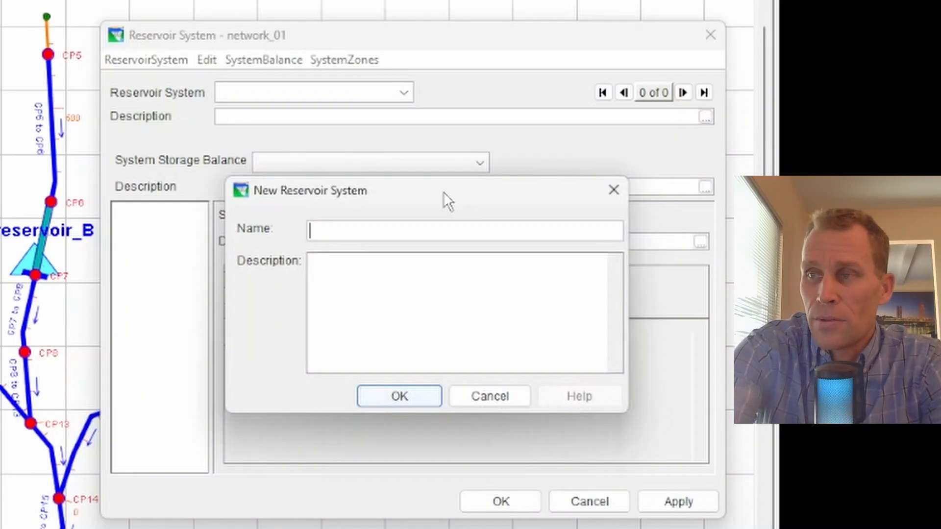
type("re")
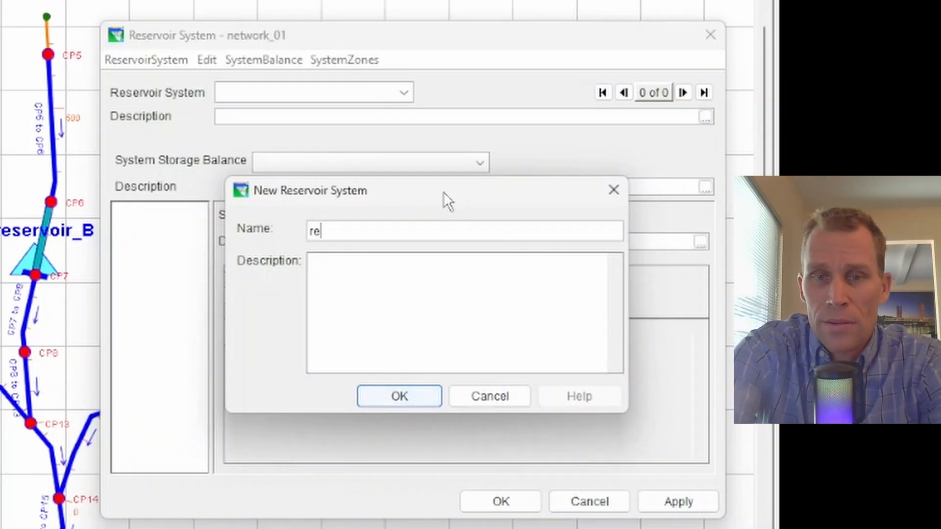
type("servoir_system_1")
left_click(425, 396)
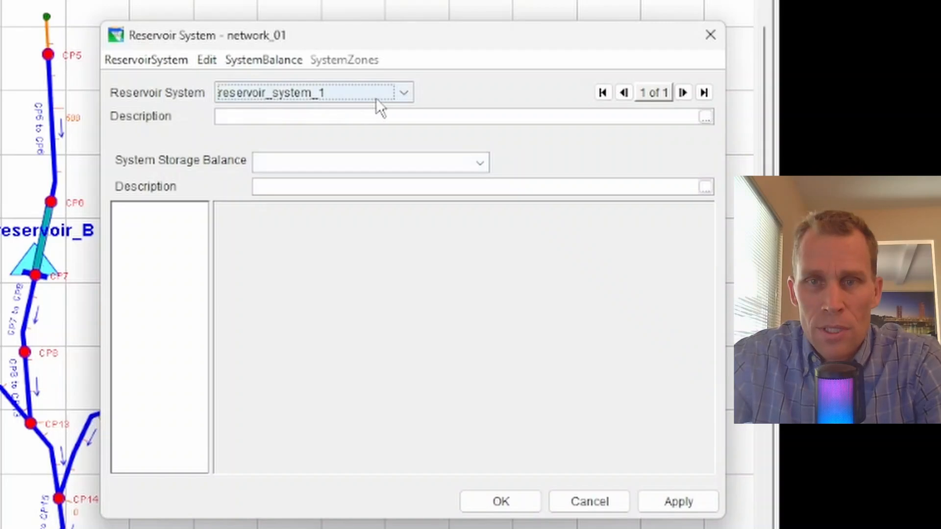
left_click(403, 96)
left_click(318, 113)
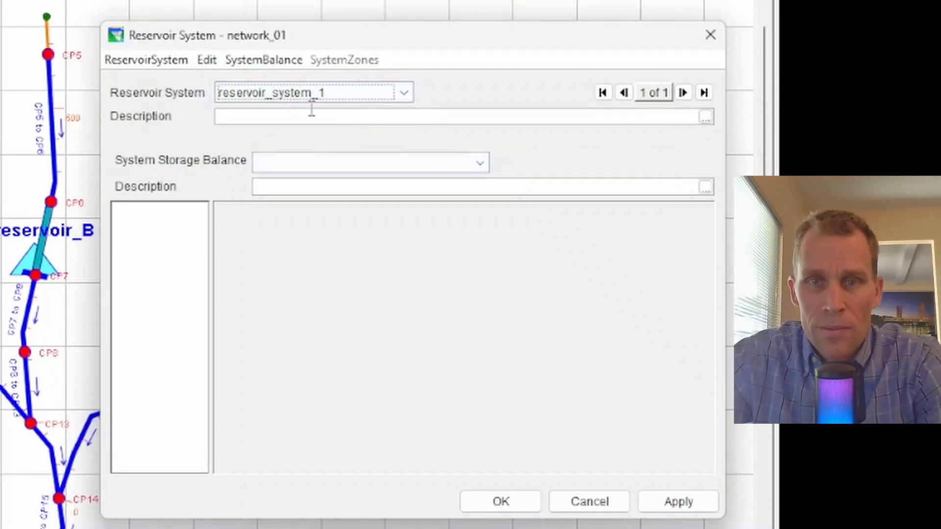
left_click(166, 64)
left_click(166, 87)
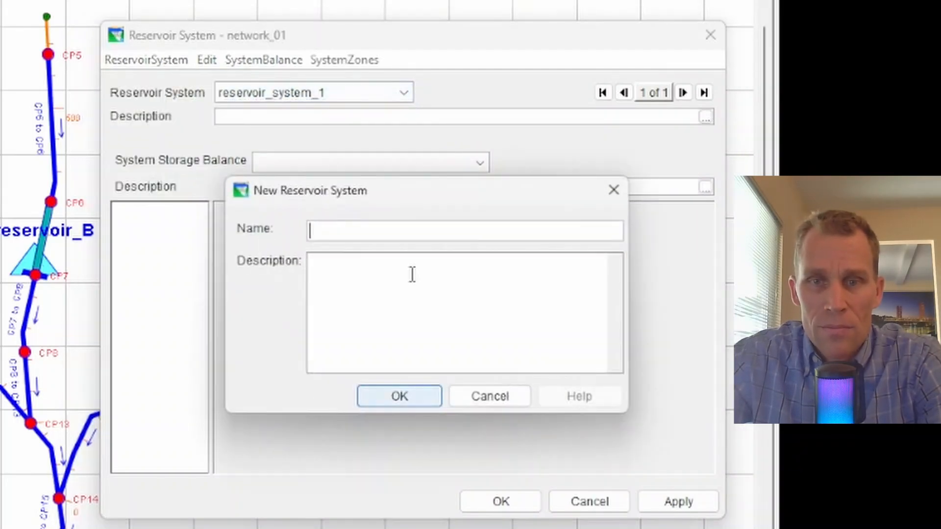
left_click(478, 399)
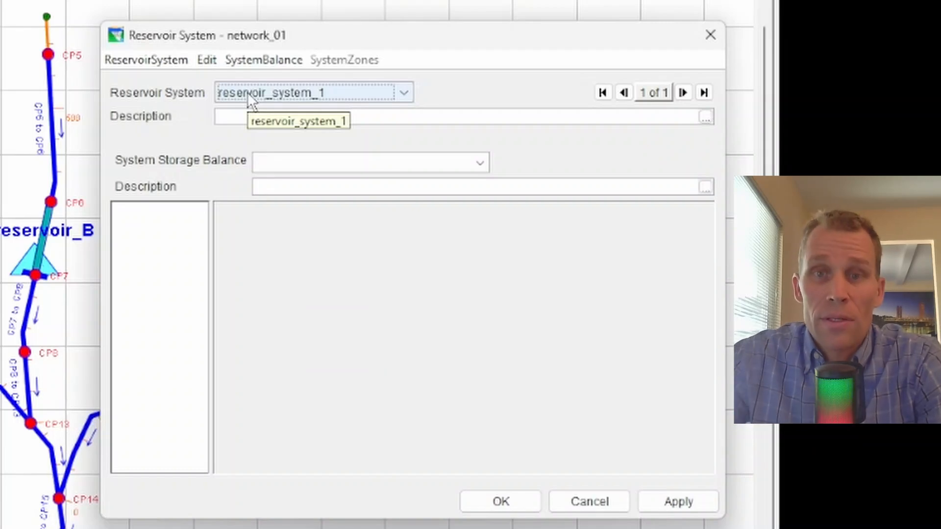
Add reservoir_A, reservoir_B and reservoir_C to the reservoir set of reservoir_system_1 and apply the change
left_click(207, 58)
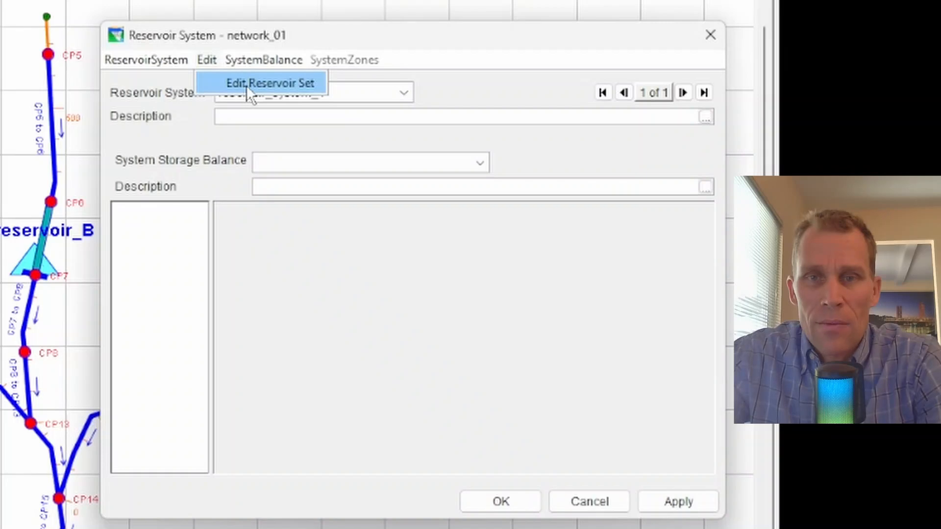
left_click(290, 95)
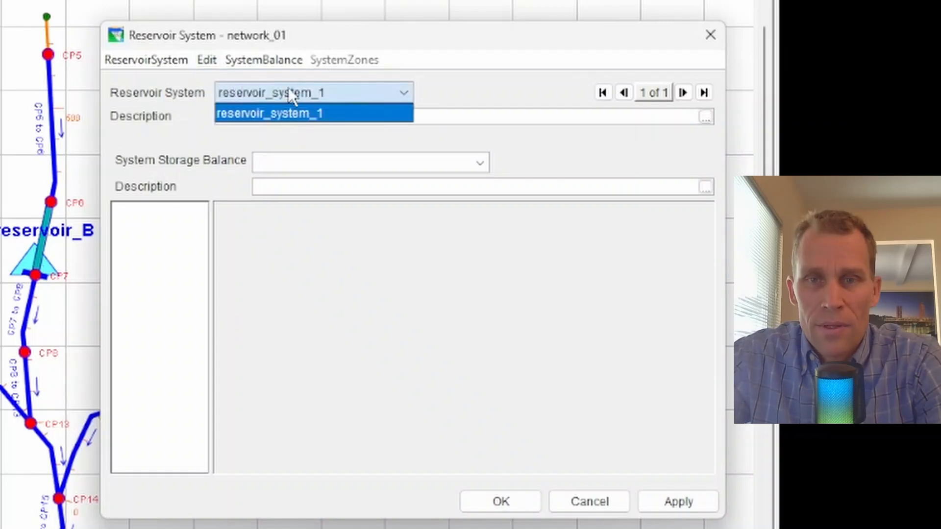
left_click(288, 98)
left_click(212, 61)
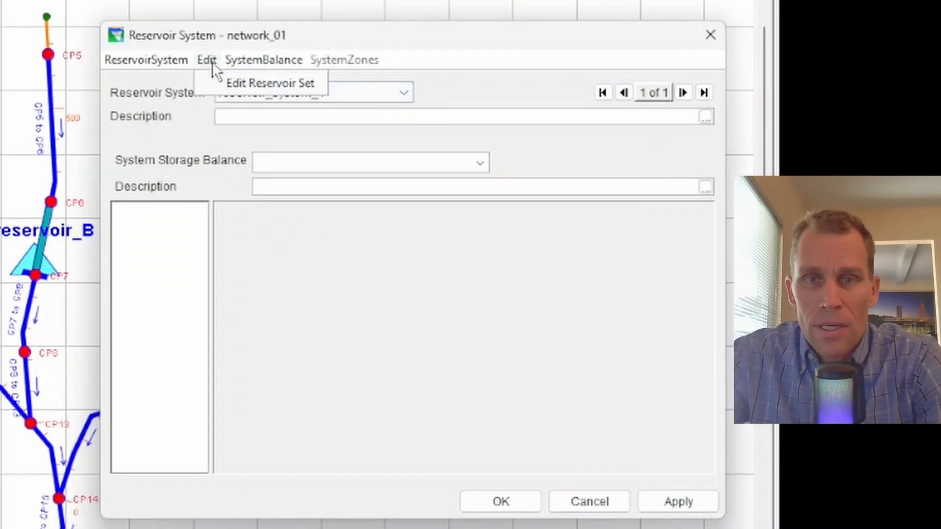
left_click(230, 84)
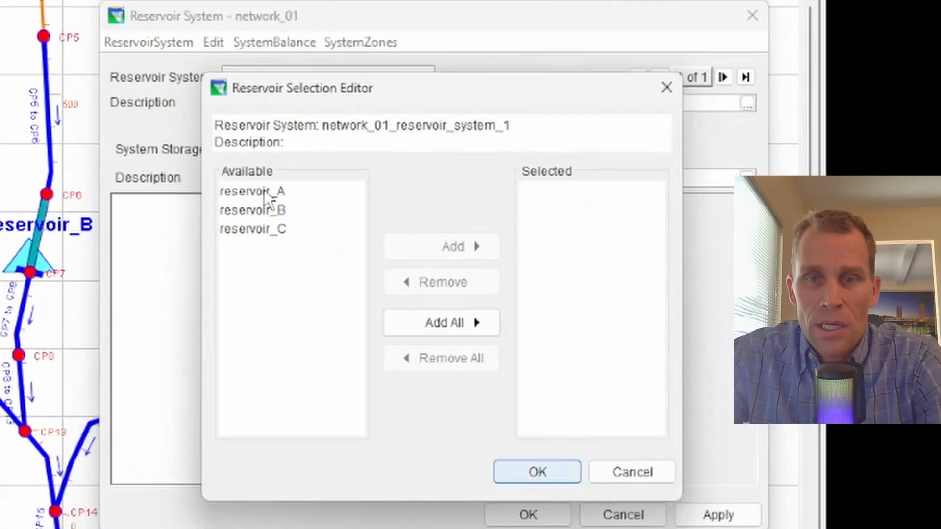
left_click(263, 190)
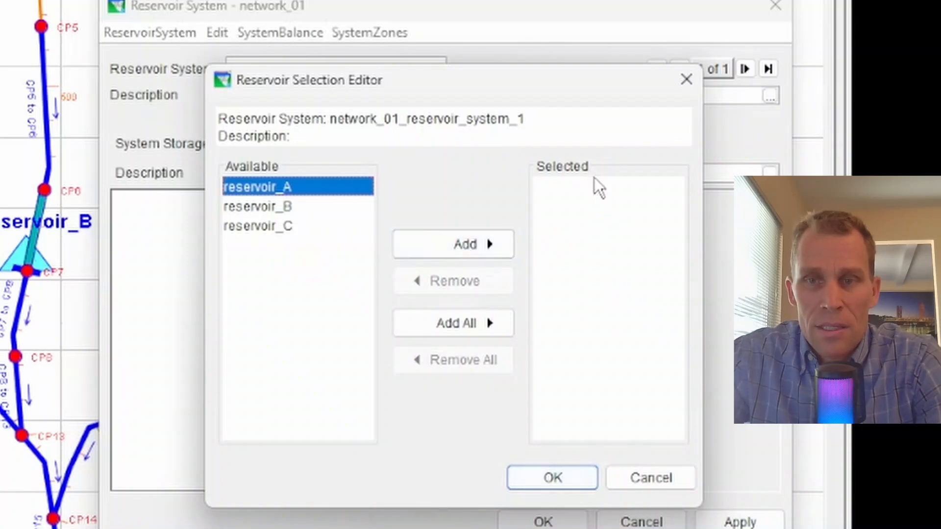
left_click(471, 247)
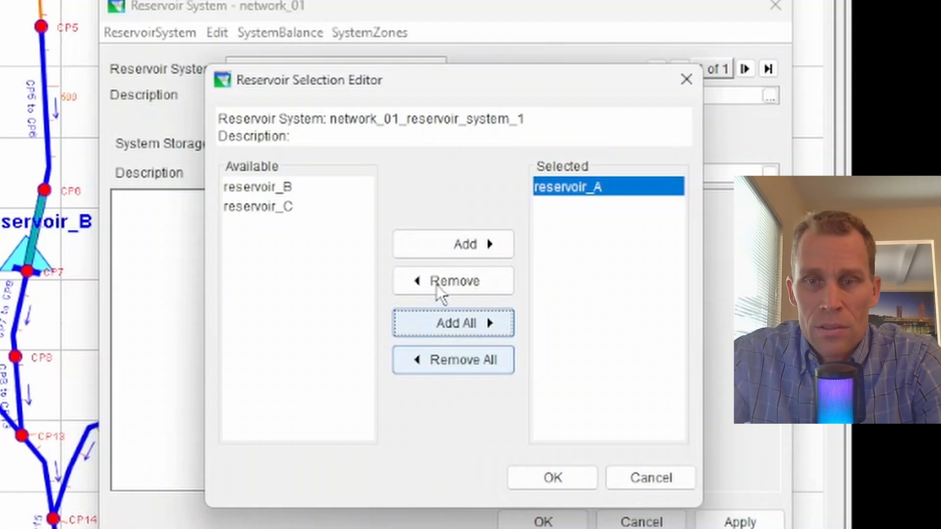
left_click(458, 326)
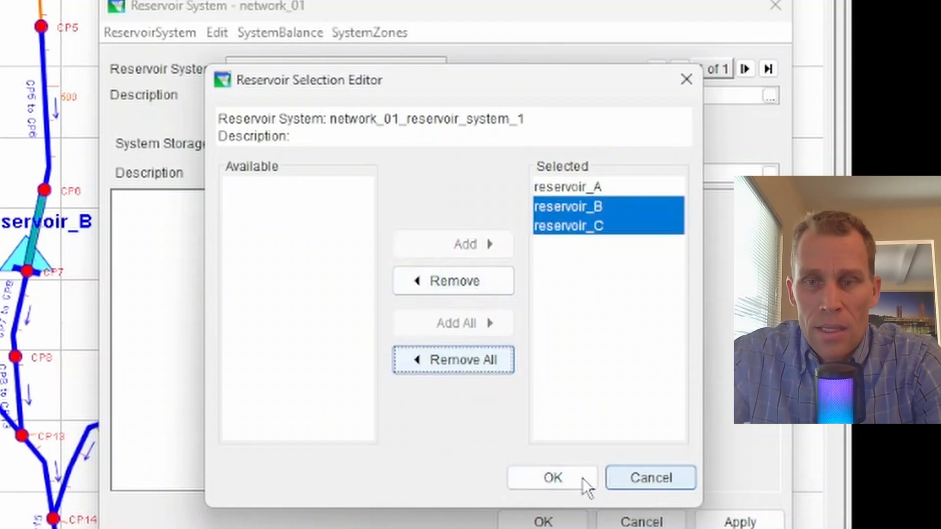
left_click(566, 482)
left_click(726, 517)
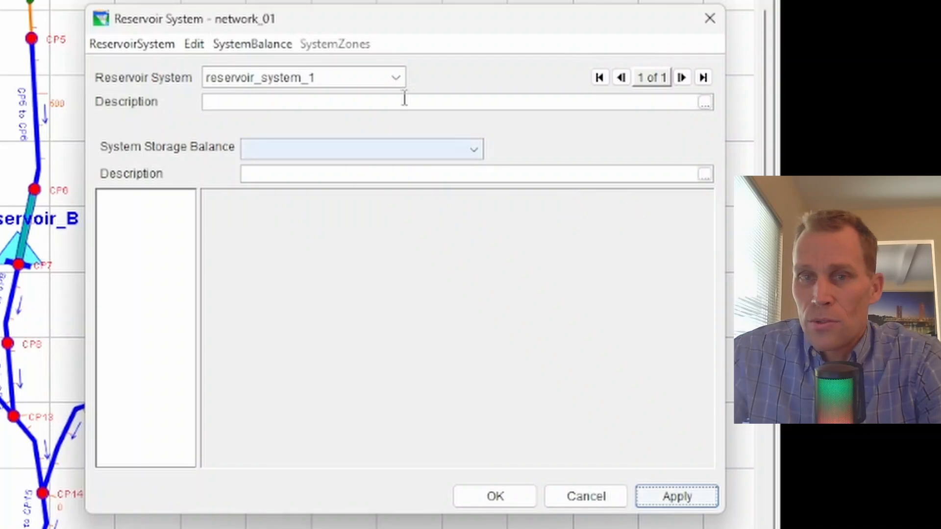
Start a new system balance for reservoir_system_1 named system_storage_blance_1, leaving its description empty
left_click(264, 46)
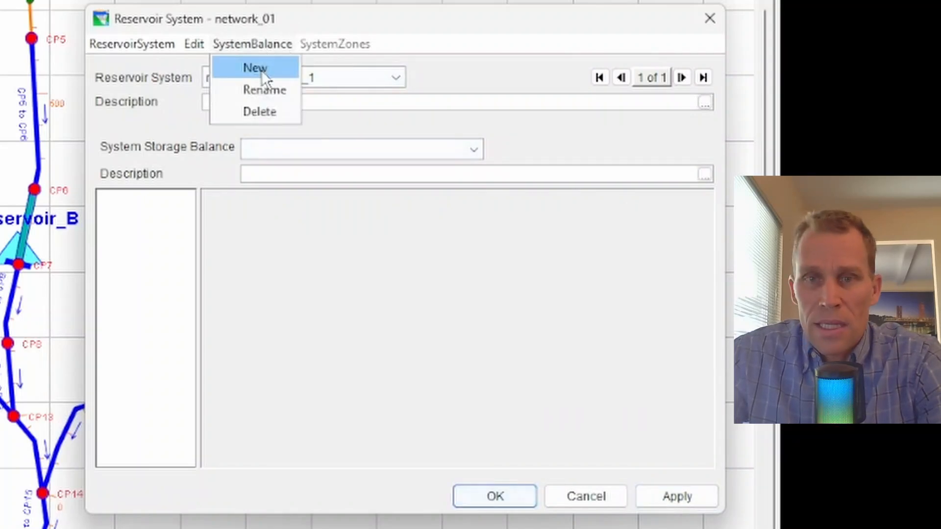
left_click(260, 70)
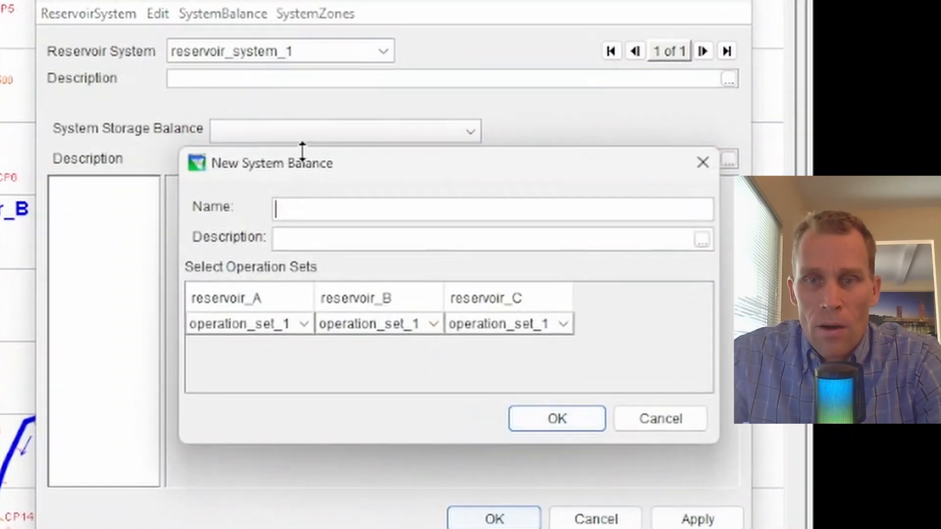
left_click_drag(357, 169, 260, 213)
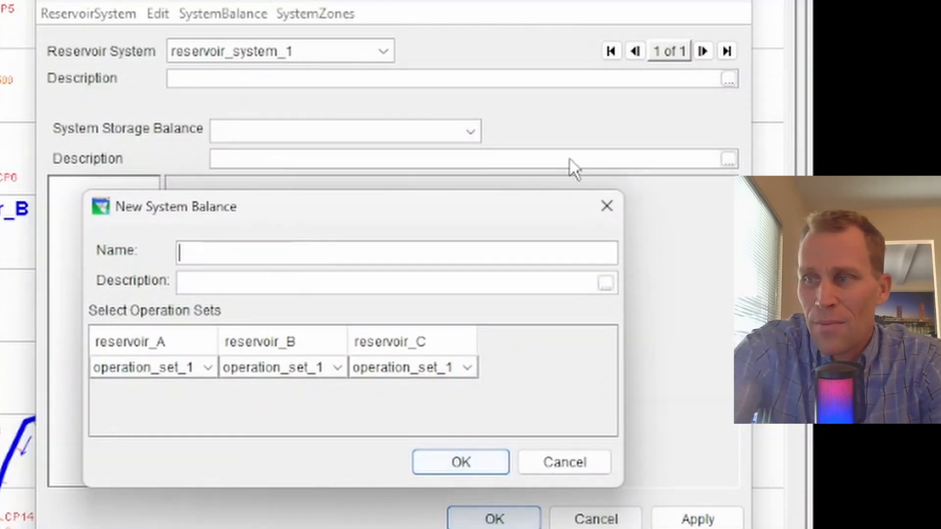
type("system_storage_blance_1")
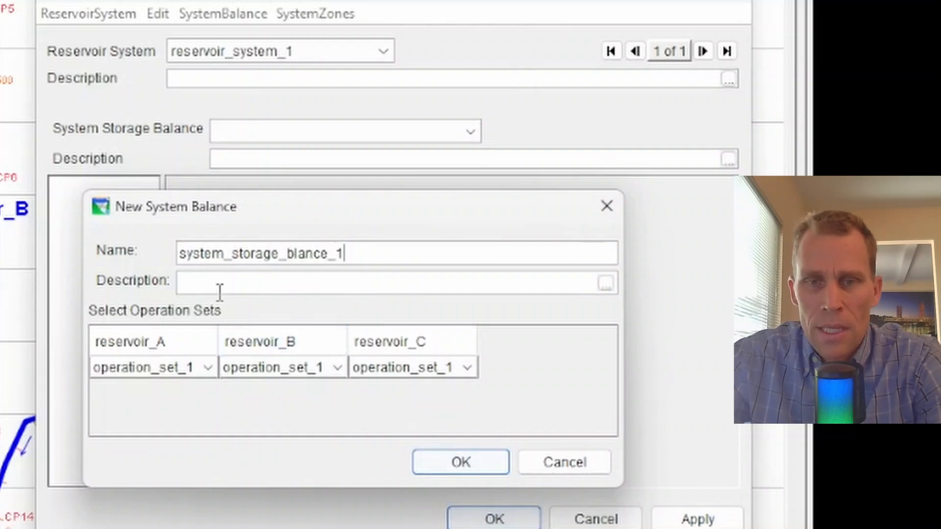
left_click(234, 282)
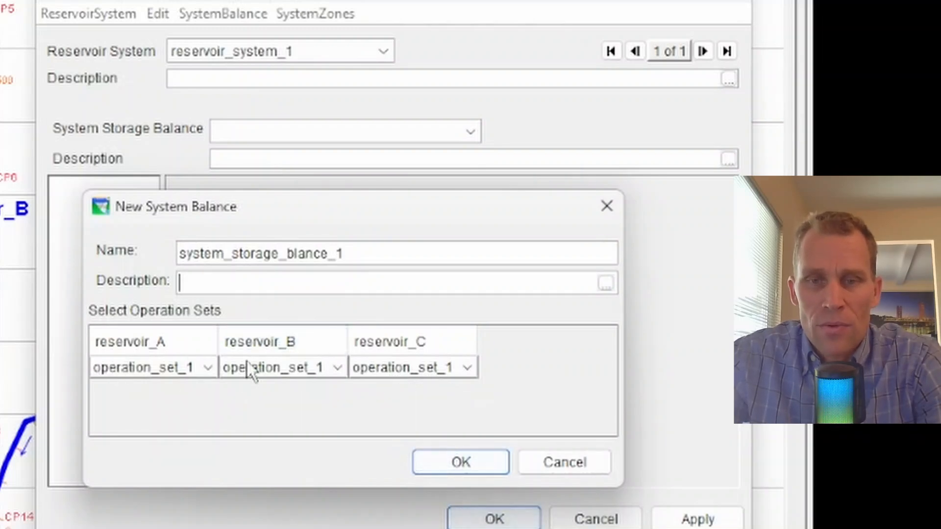
Create the system balance using operation_set_1 for reservoir_A, reservoir_B and reservoir_C
left_click(207, 369)
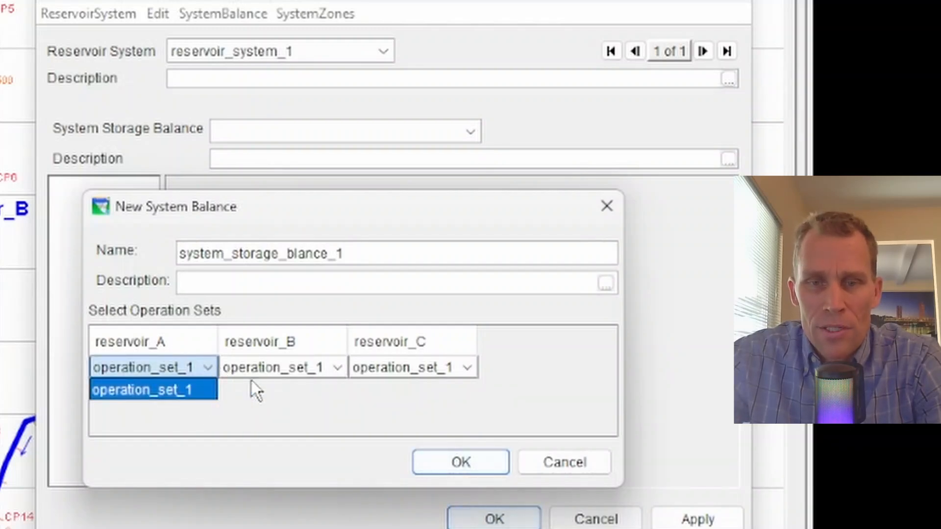
left_click(338, 368)
left_click(337, 366)
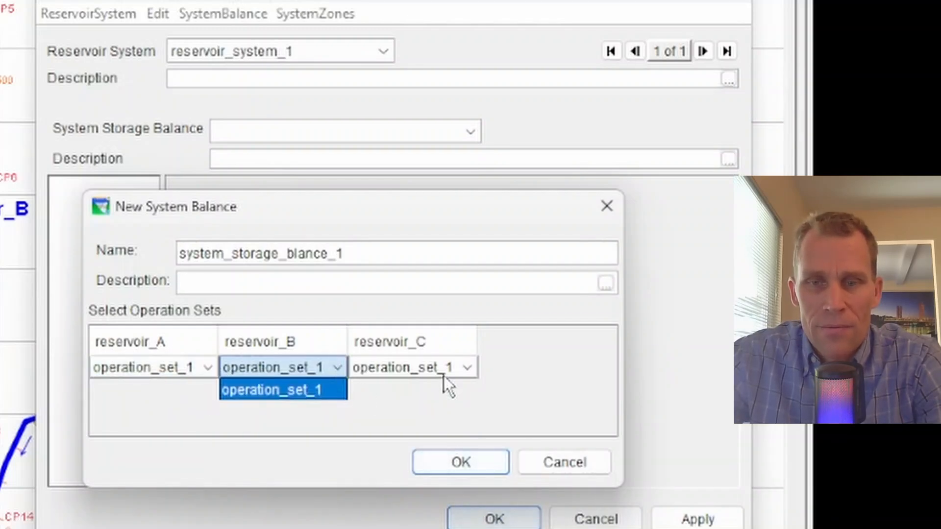
left_click(471, 375)
left_click(471, 375)
left_click(459, 378)
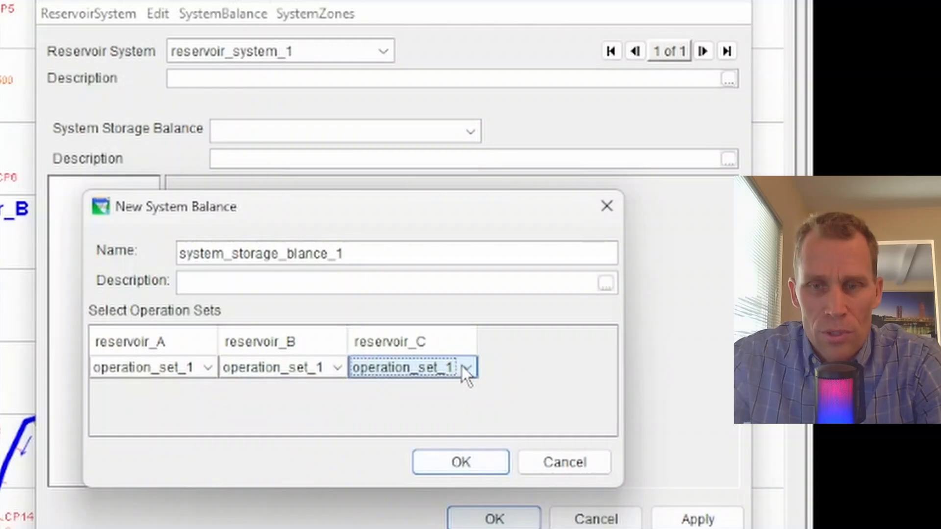
left_click(449, 463)
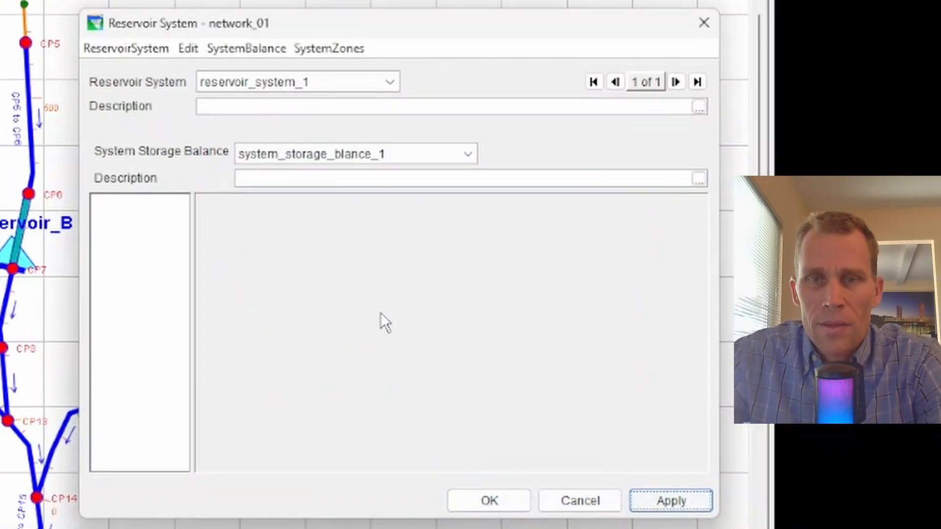
Add a new system zone named System Flood to system_storage_blance_1, leaving its description empty
left_click(345, 52)
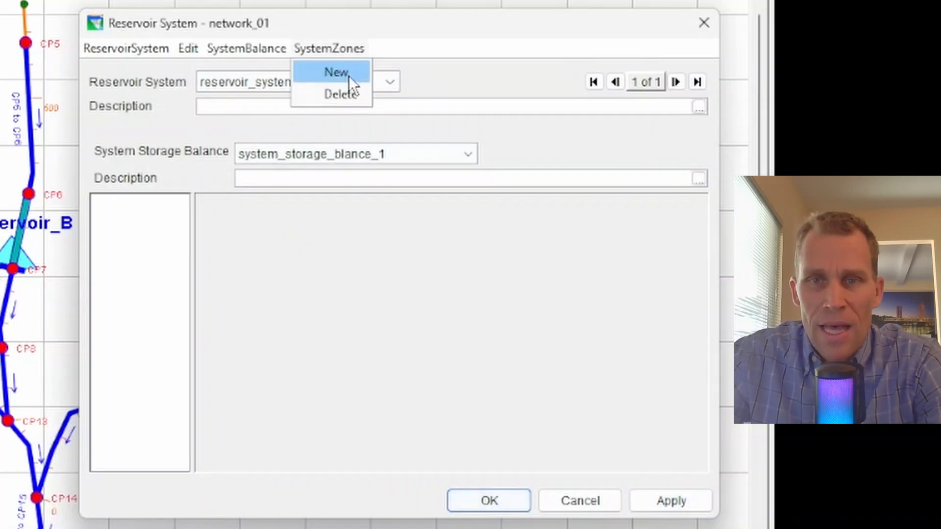
left_click(349, 76)
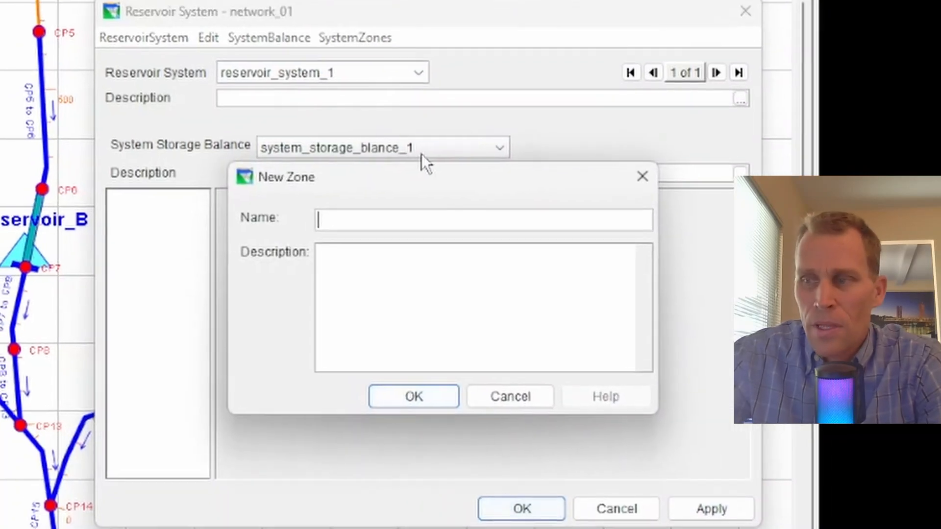
type("System ")
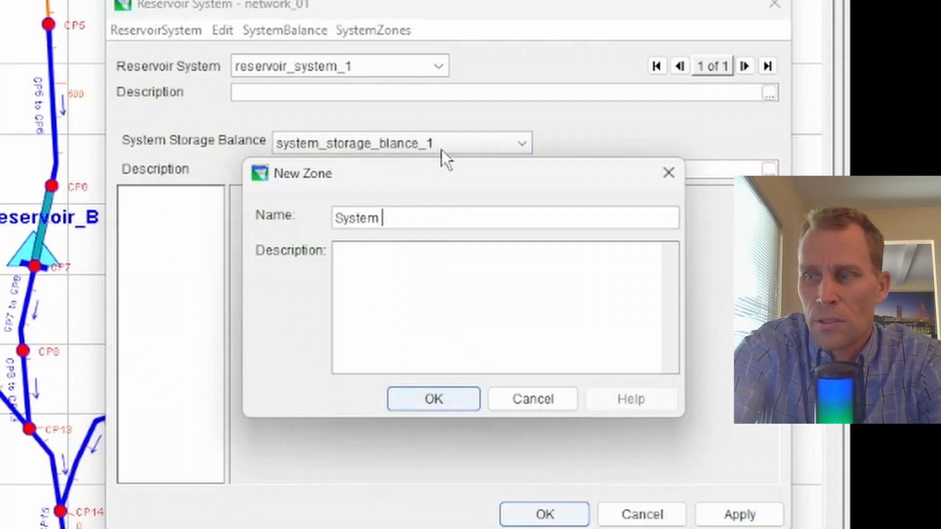
type("Flood")
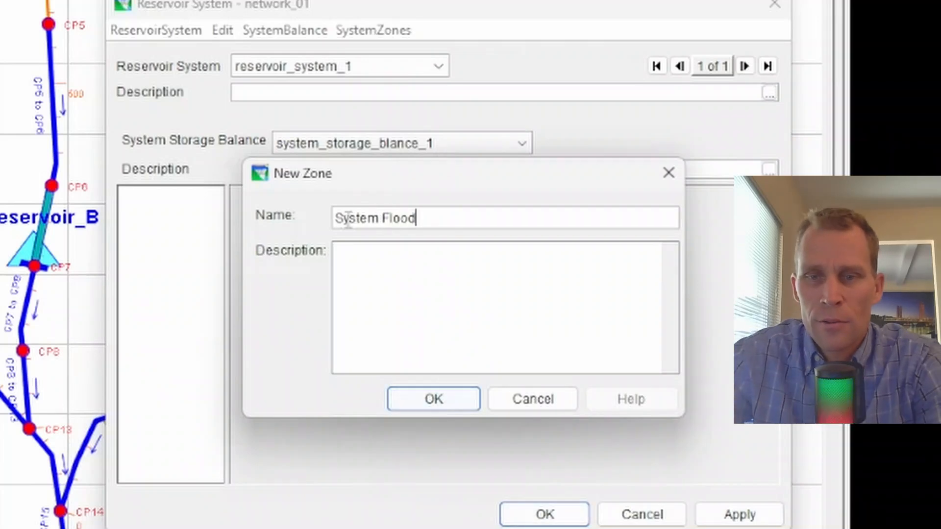
left_click(447, 406)
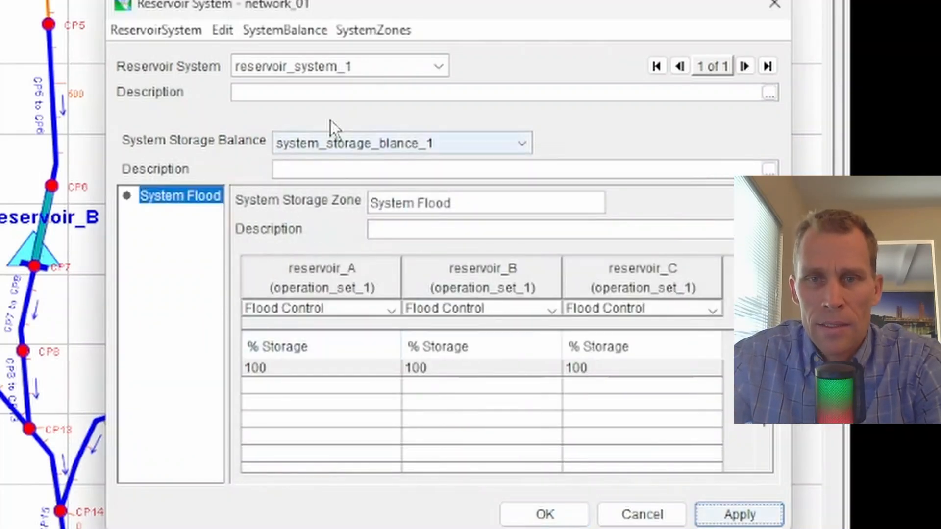
Add a second system zone named System Conservation to the storage balance
left_click(365, 33)
left_click(369, 60)
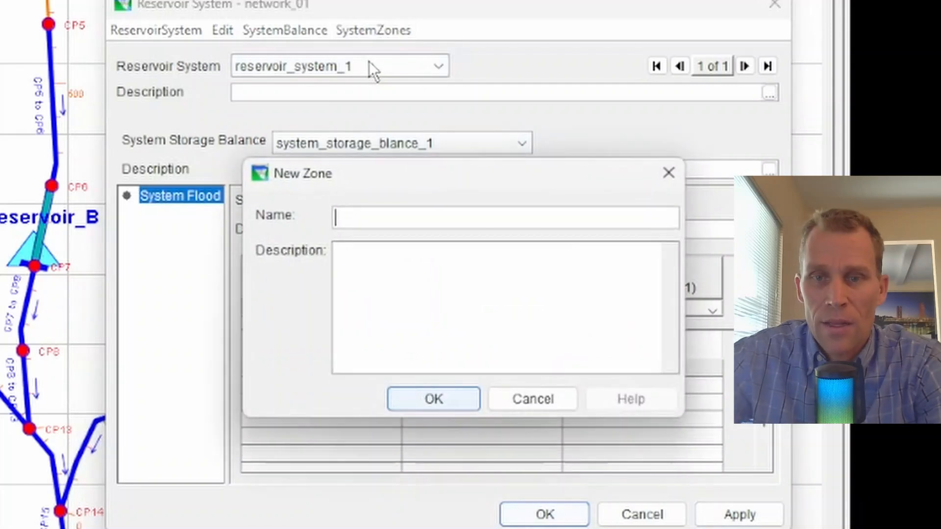
type("System")
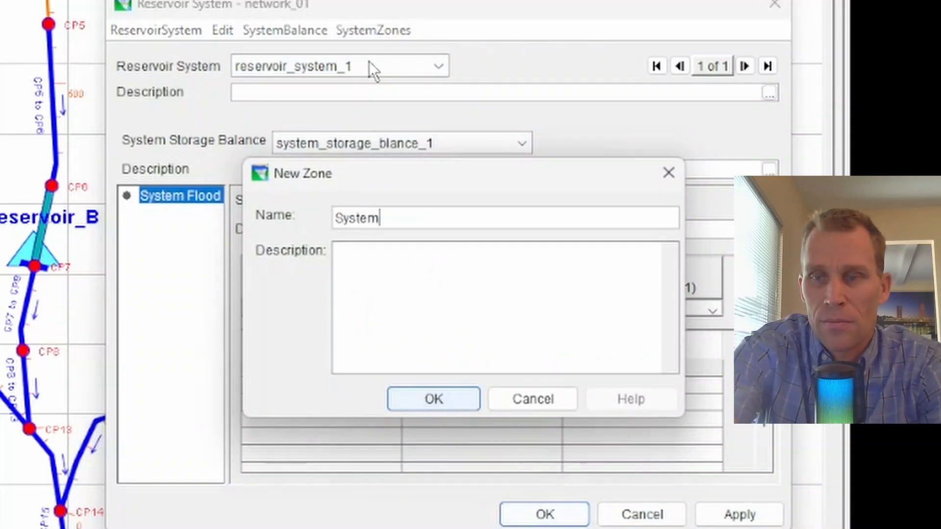
type(" Conservation")
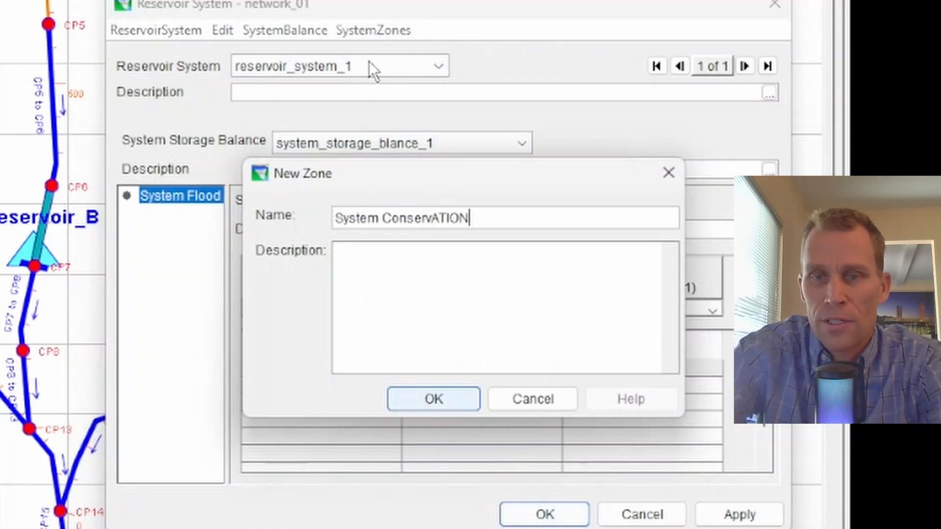
key("Return")
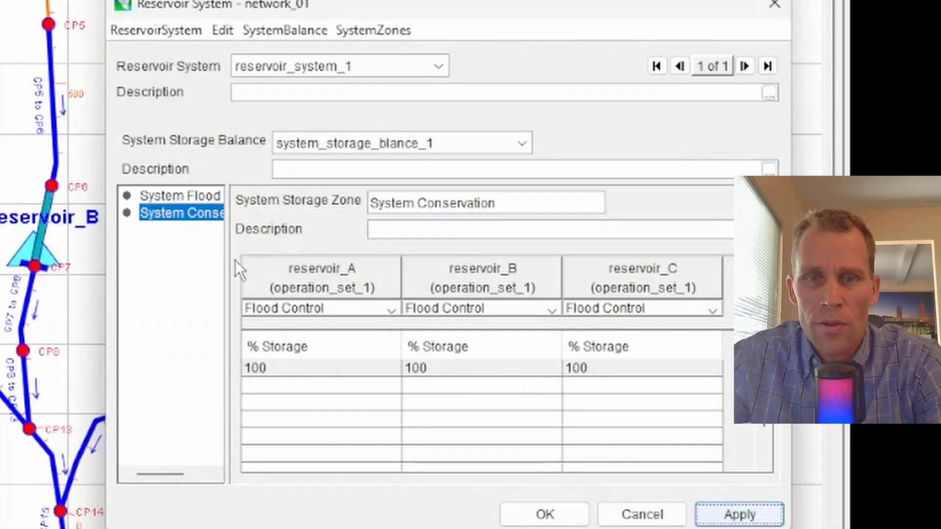
Widen the zone list and the Reservoir System dialog to show full zone names and all three reservoir columns
left_click_drag(225, 263, 290, 266)
left_click(191, 184)
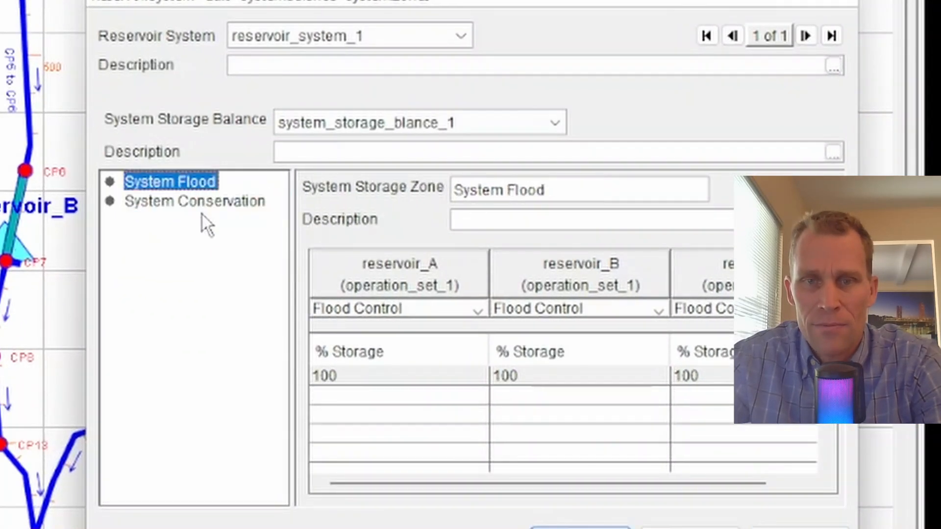
left_click(204, 206)
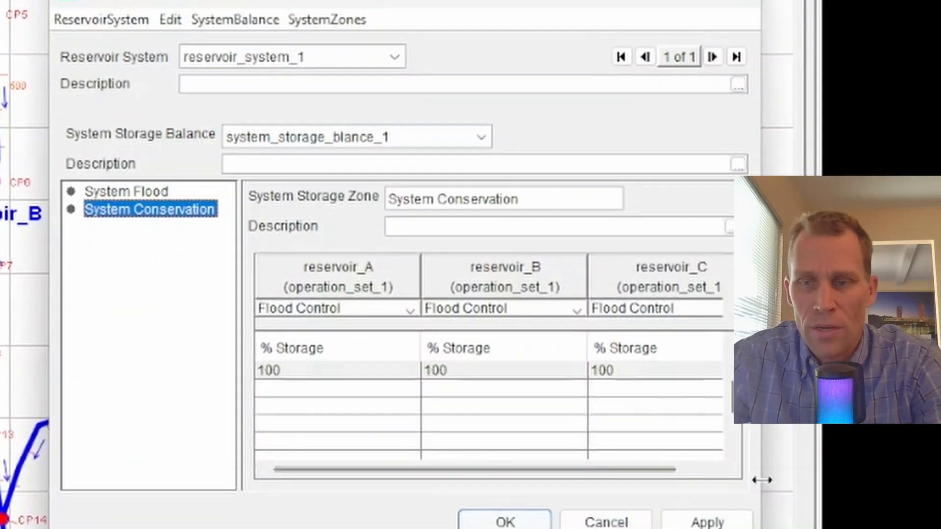
left_click_drag(858, 492, 913, 490)
left_click_drag(698, 458, 693, 458)
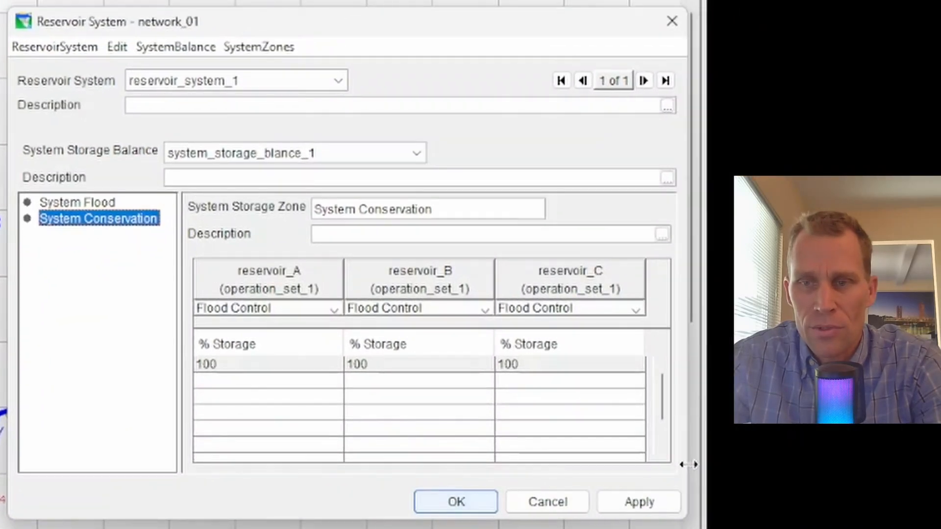
In the System Flood zone, enter 0 % storage for reservoirs A, B and C in the fourth blank row below the 100 % row
left_click(95, 207)
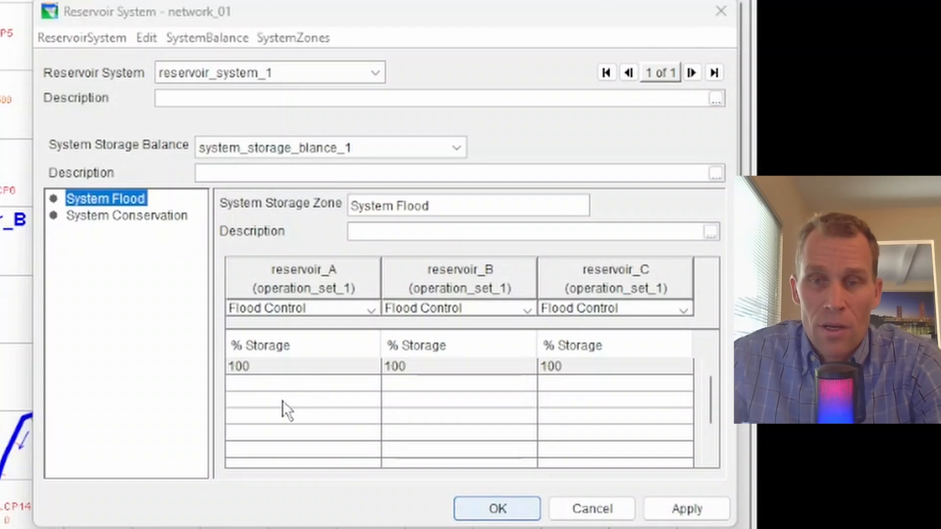
left_click(252, 345)
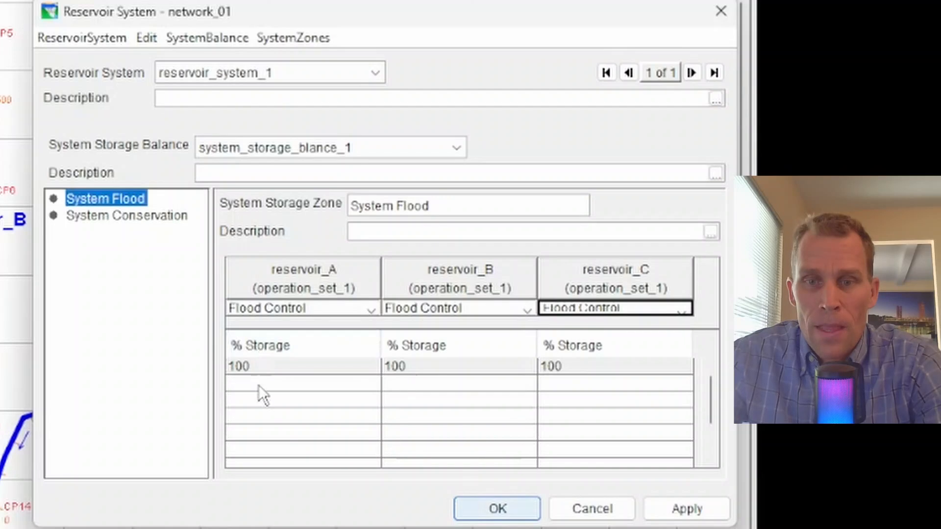
left_click(265, 434)
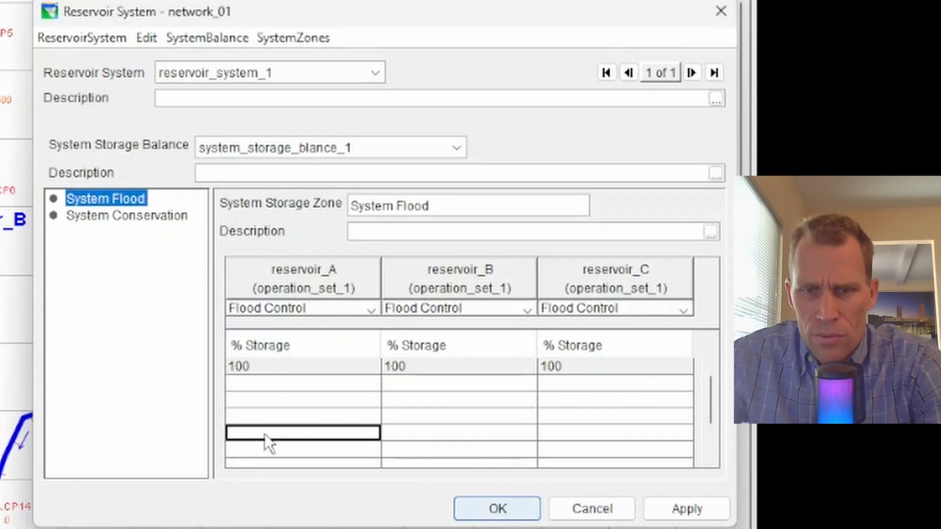
type("0")
key("Tab")
type("0")
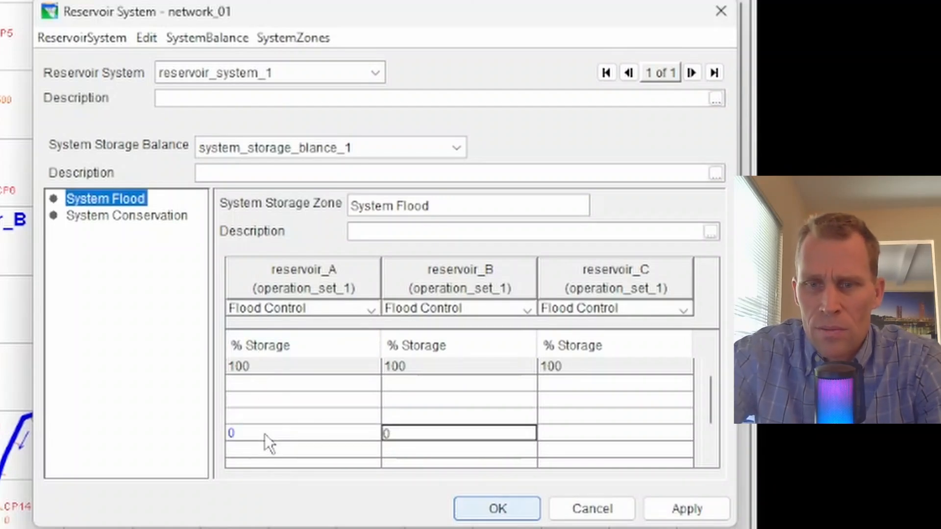
key("Tab")
type("0")
left_click(265, 434)
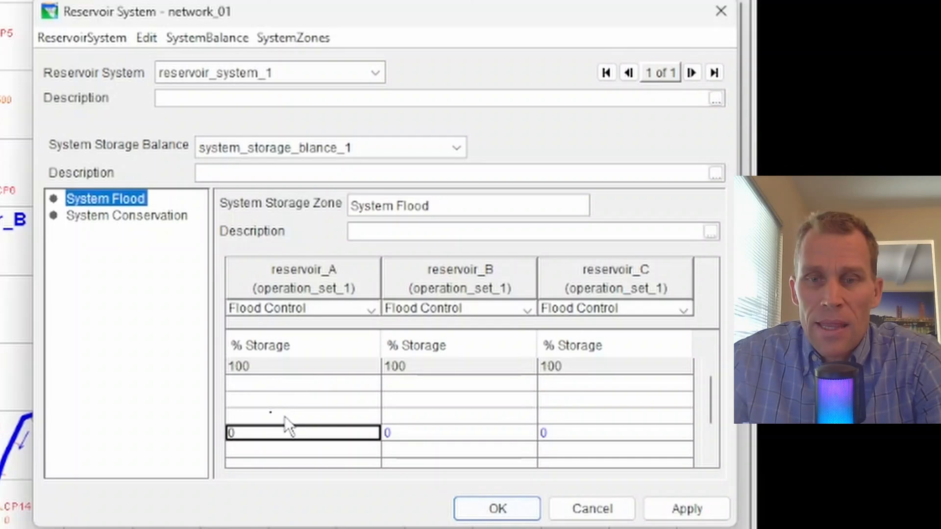
Fill the row above the zeros with 40, 60 and 80 % storage for reservoirs A, B and C
key("Up")
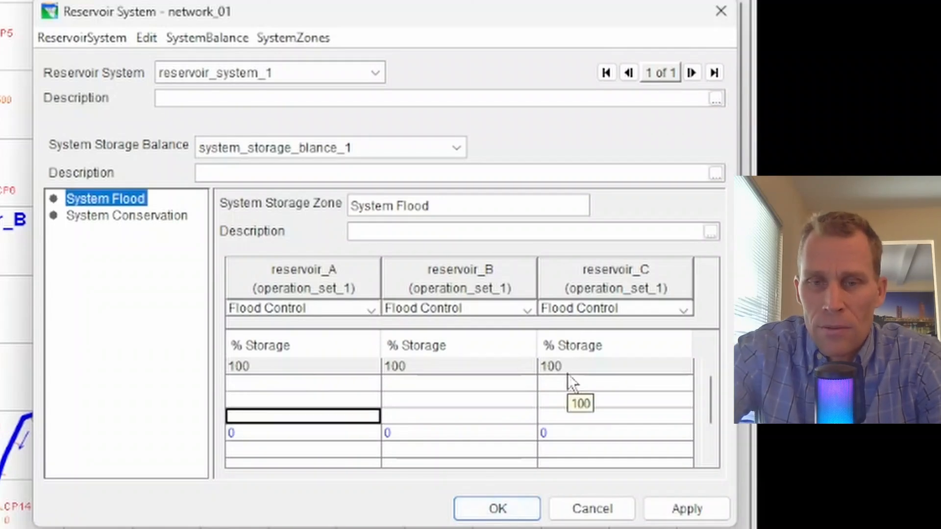
type("40")
key("Tab")
type("60")
key("Tab")
type("80")
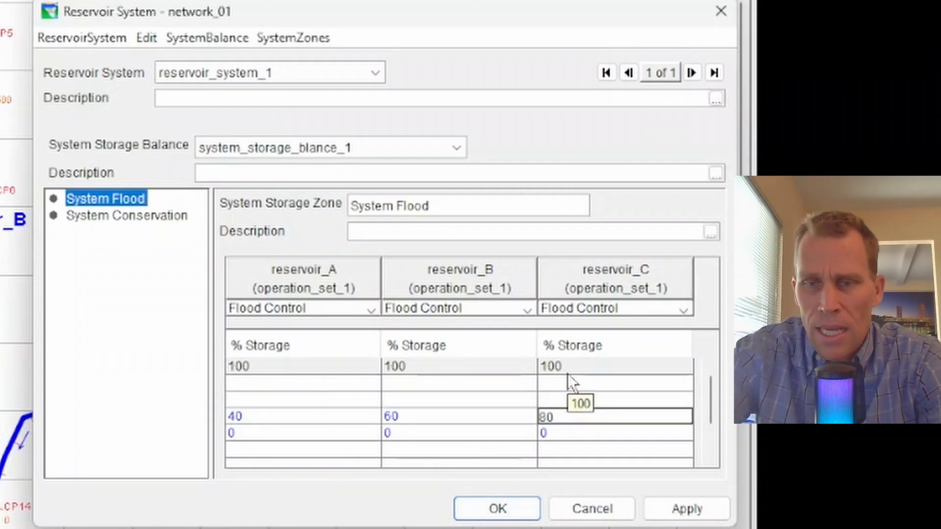
key("Return")
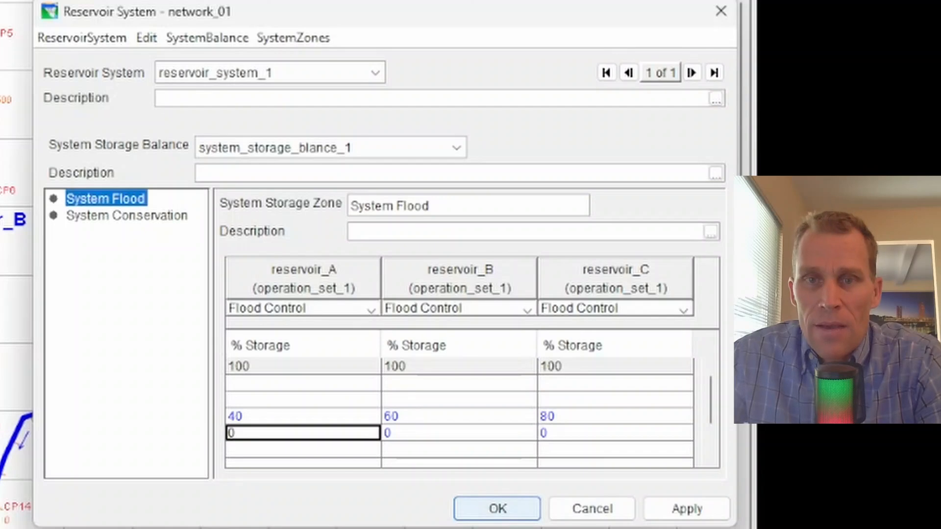
Fill the row above the 40/60/80 row with 100, 60 and 80 % storage for reservoirs A, B and C
left_click(252, 398)
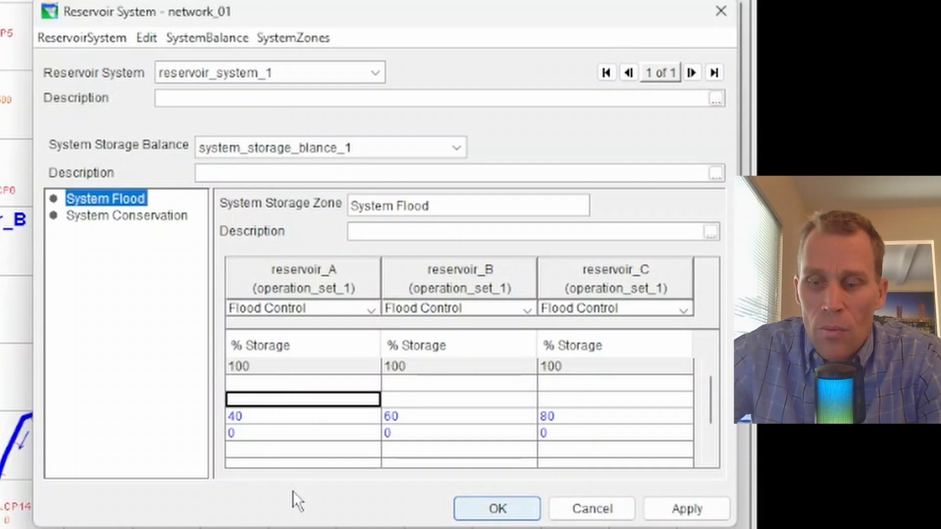
type("100")
key("Tab")
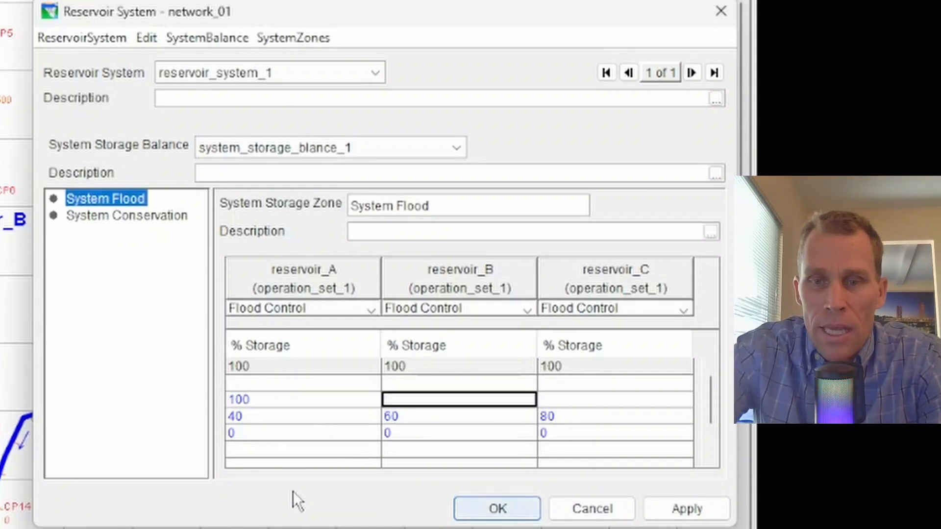
type("60")
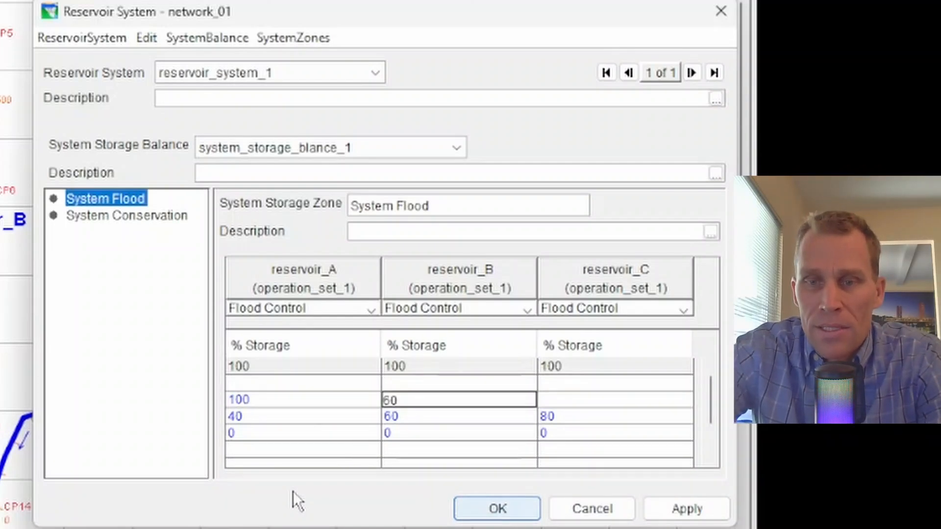
key("Tab")
type("80")
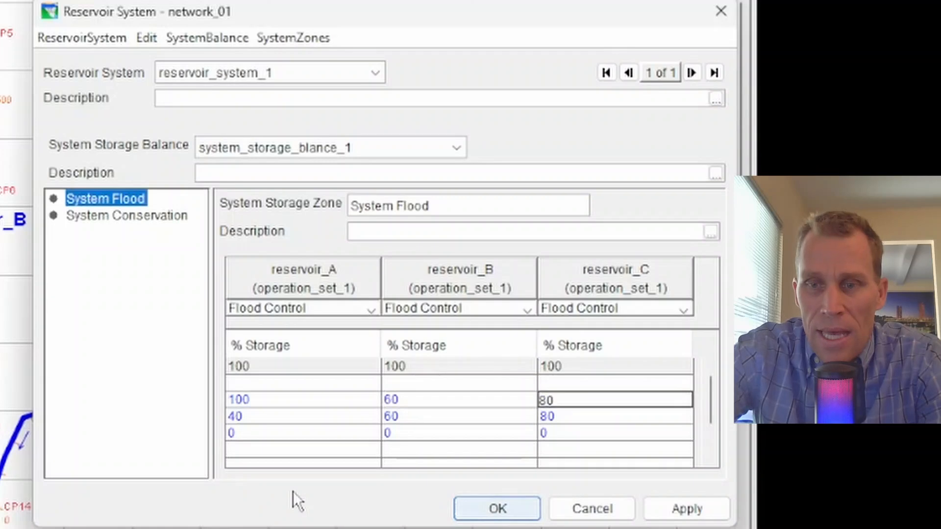
key("Return")
key("Left")
key("Left")
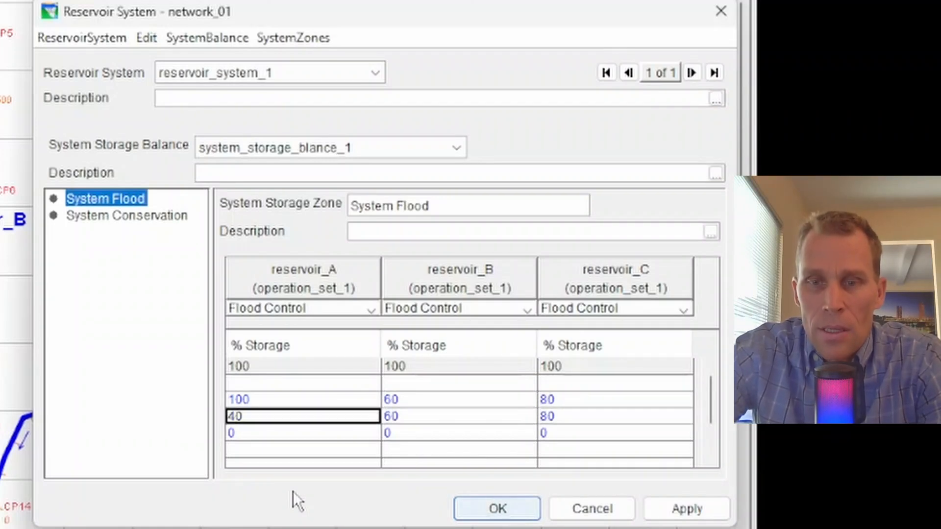
Fill the row directly below the fixed 100 % row with 100, 100 and 80 % storage for reservoirs A, B and C
key("Up")
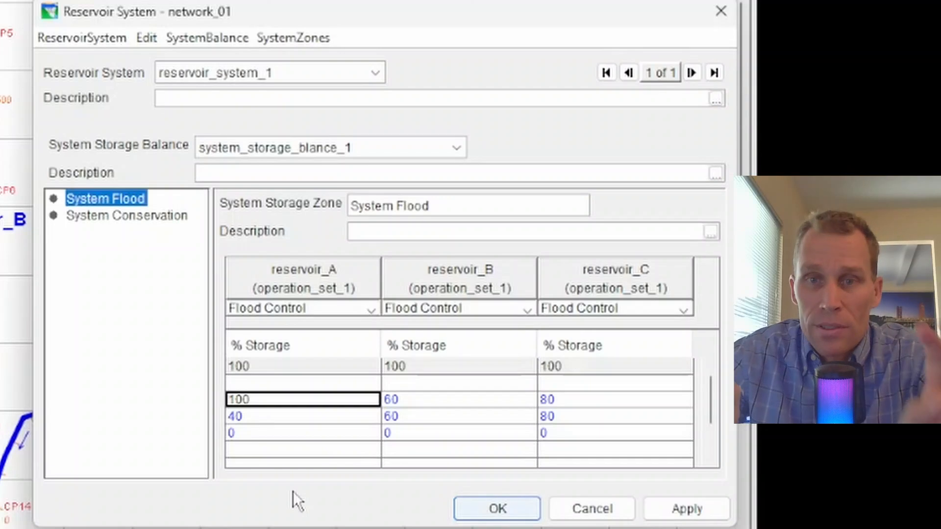
key("Up")
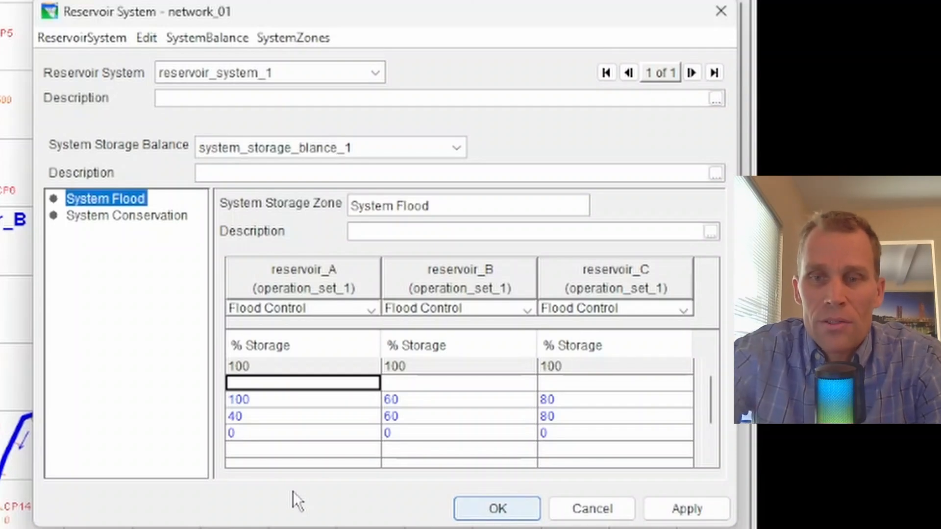
key("Tab")
key("shift+Tab")
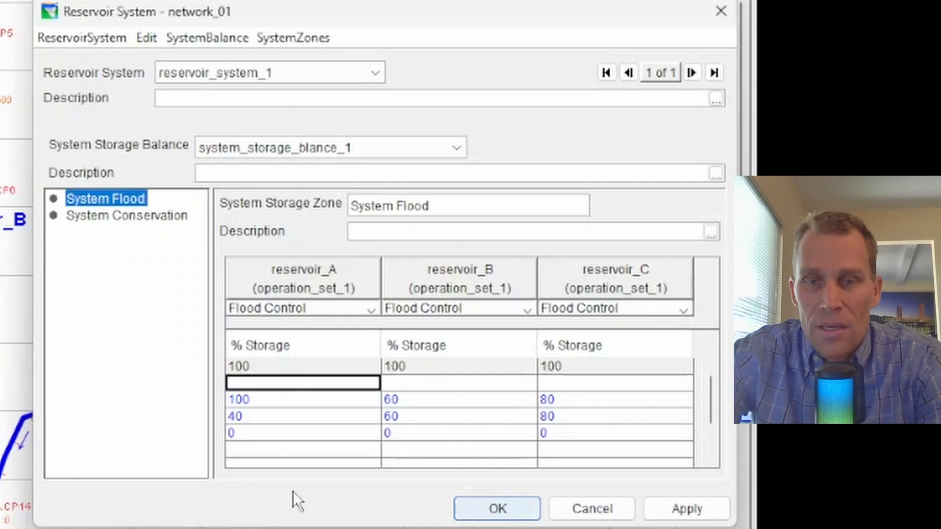
type("100")
key("Tab")
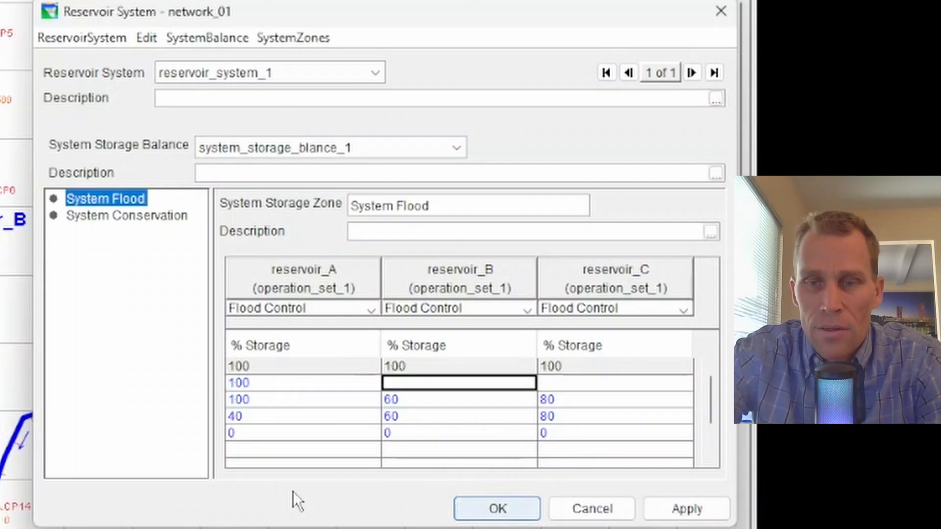
type("100")
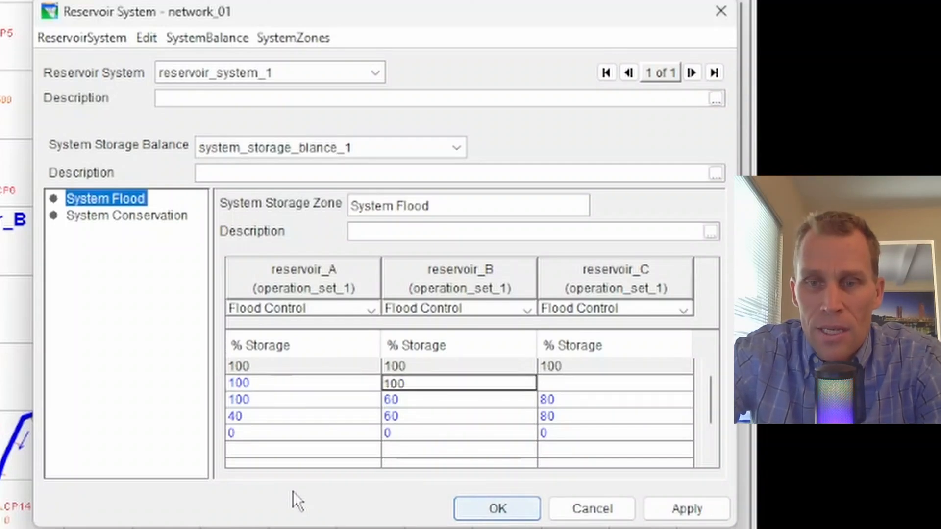
key("Tab")
type("80")
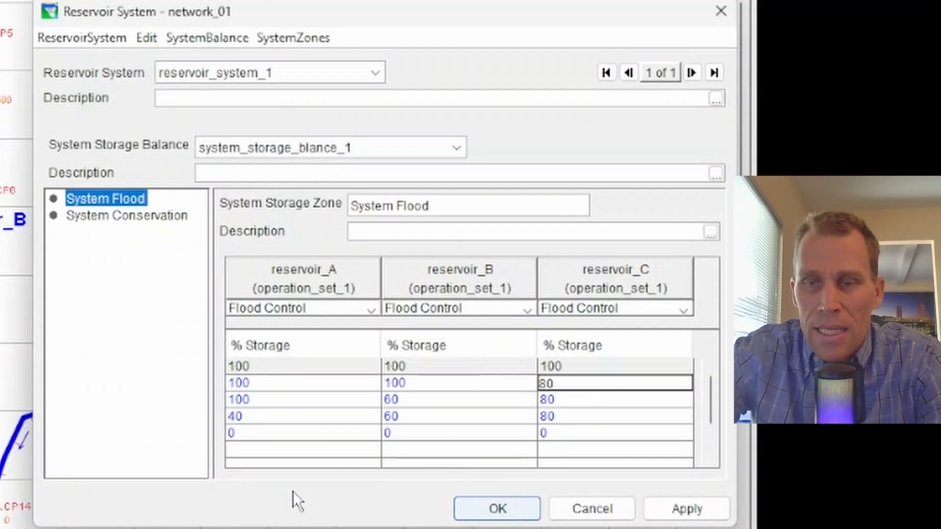
key("Tab")
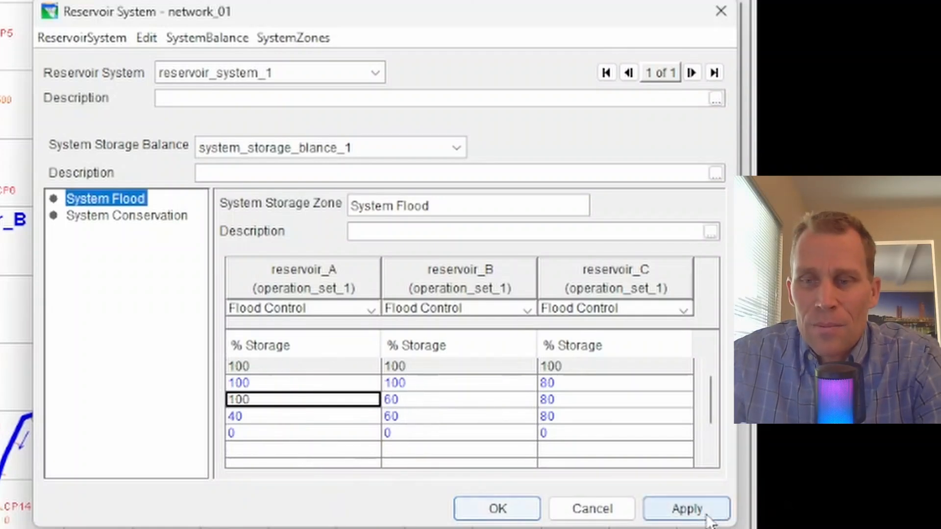
Apply the System Flood storage balance and keep that zone selected in the zone list
left_click(705, 509)
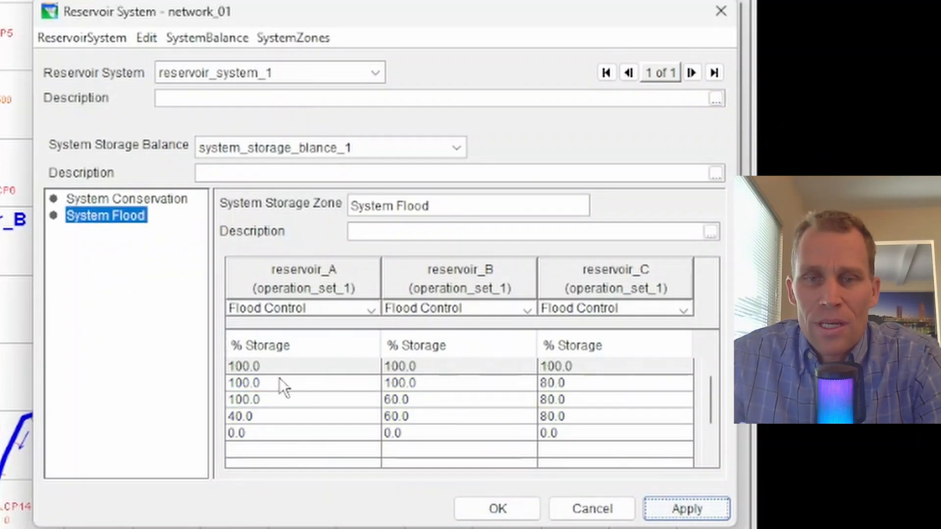
left_click(118, 213)
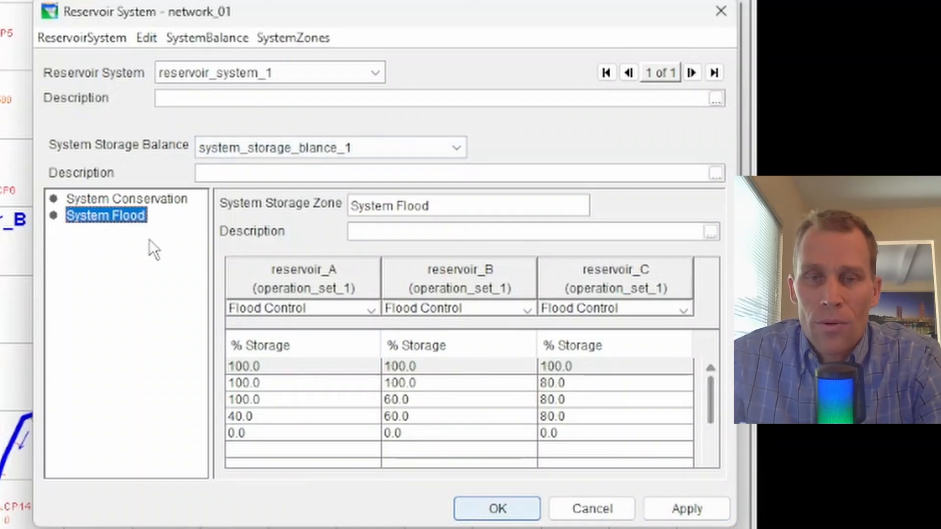
left_click(79, 217)
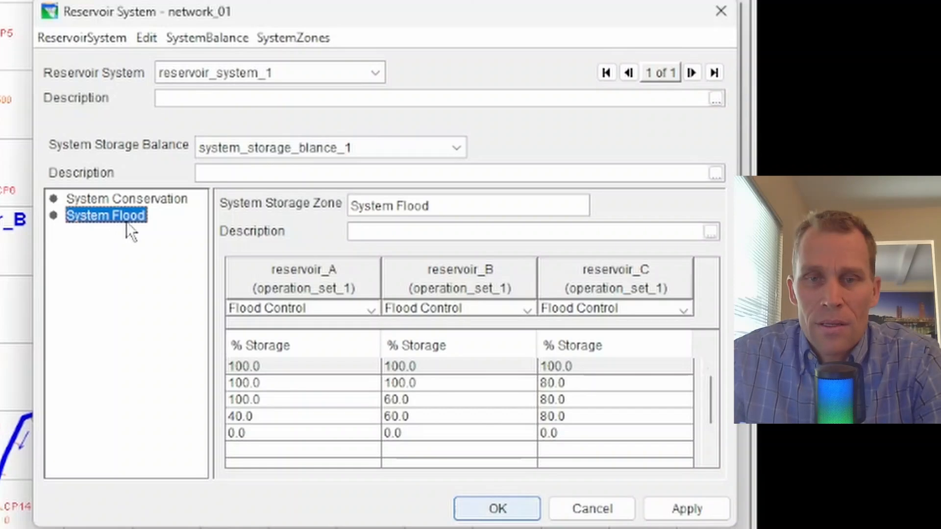